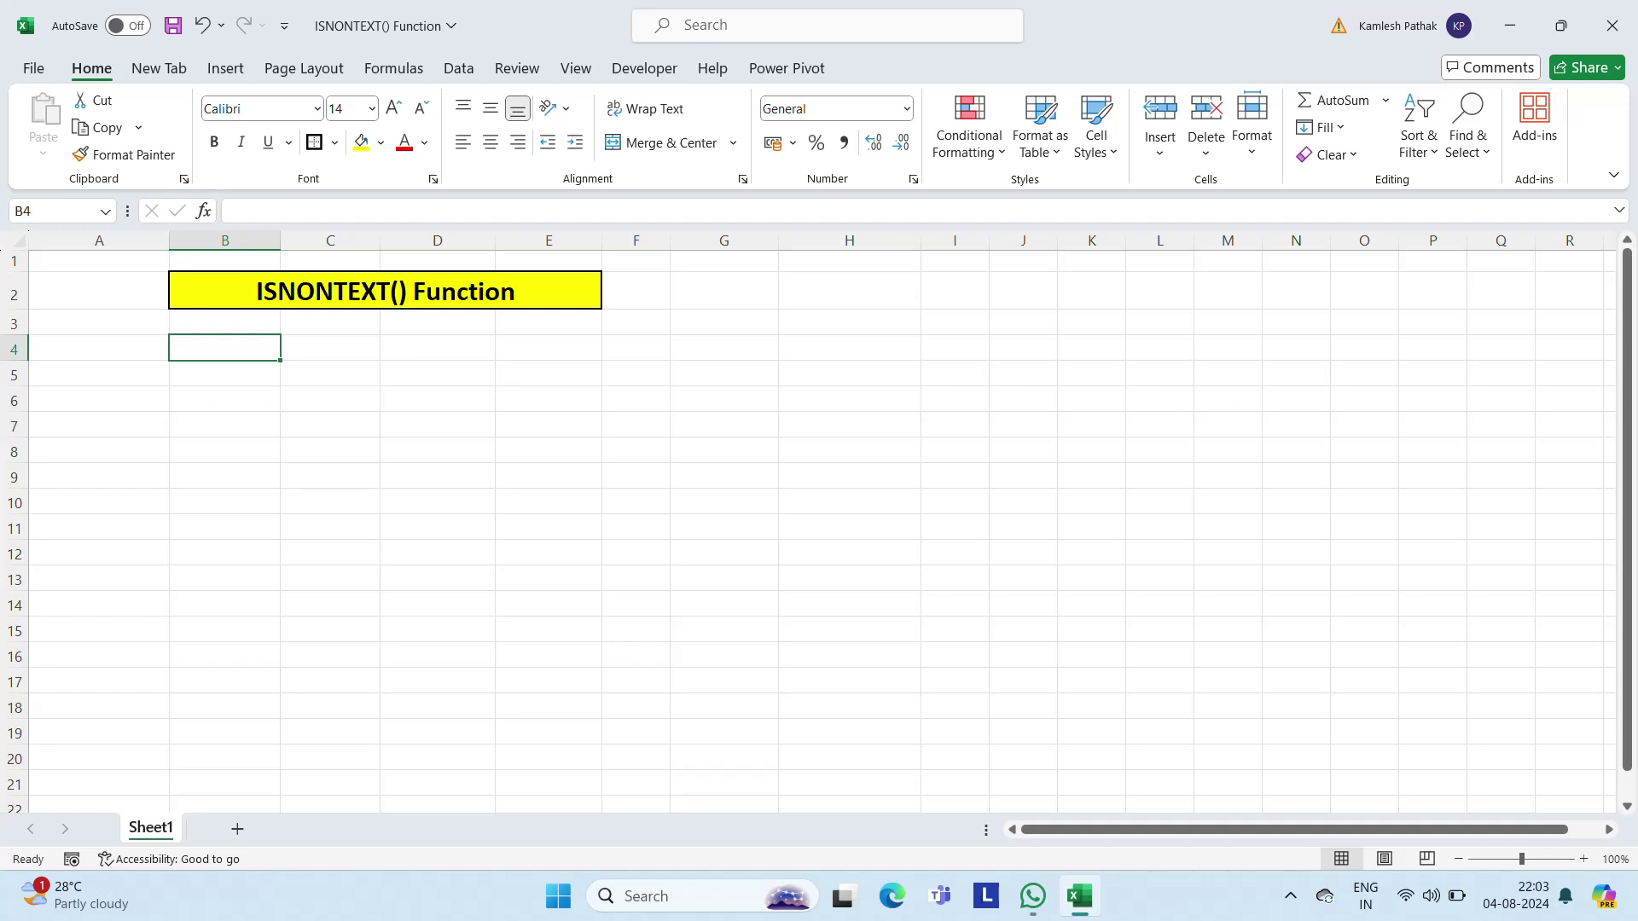
- Enter the heading Value in cell B4, centered and bold
type("Value")
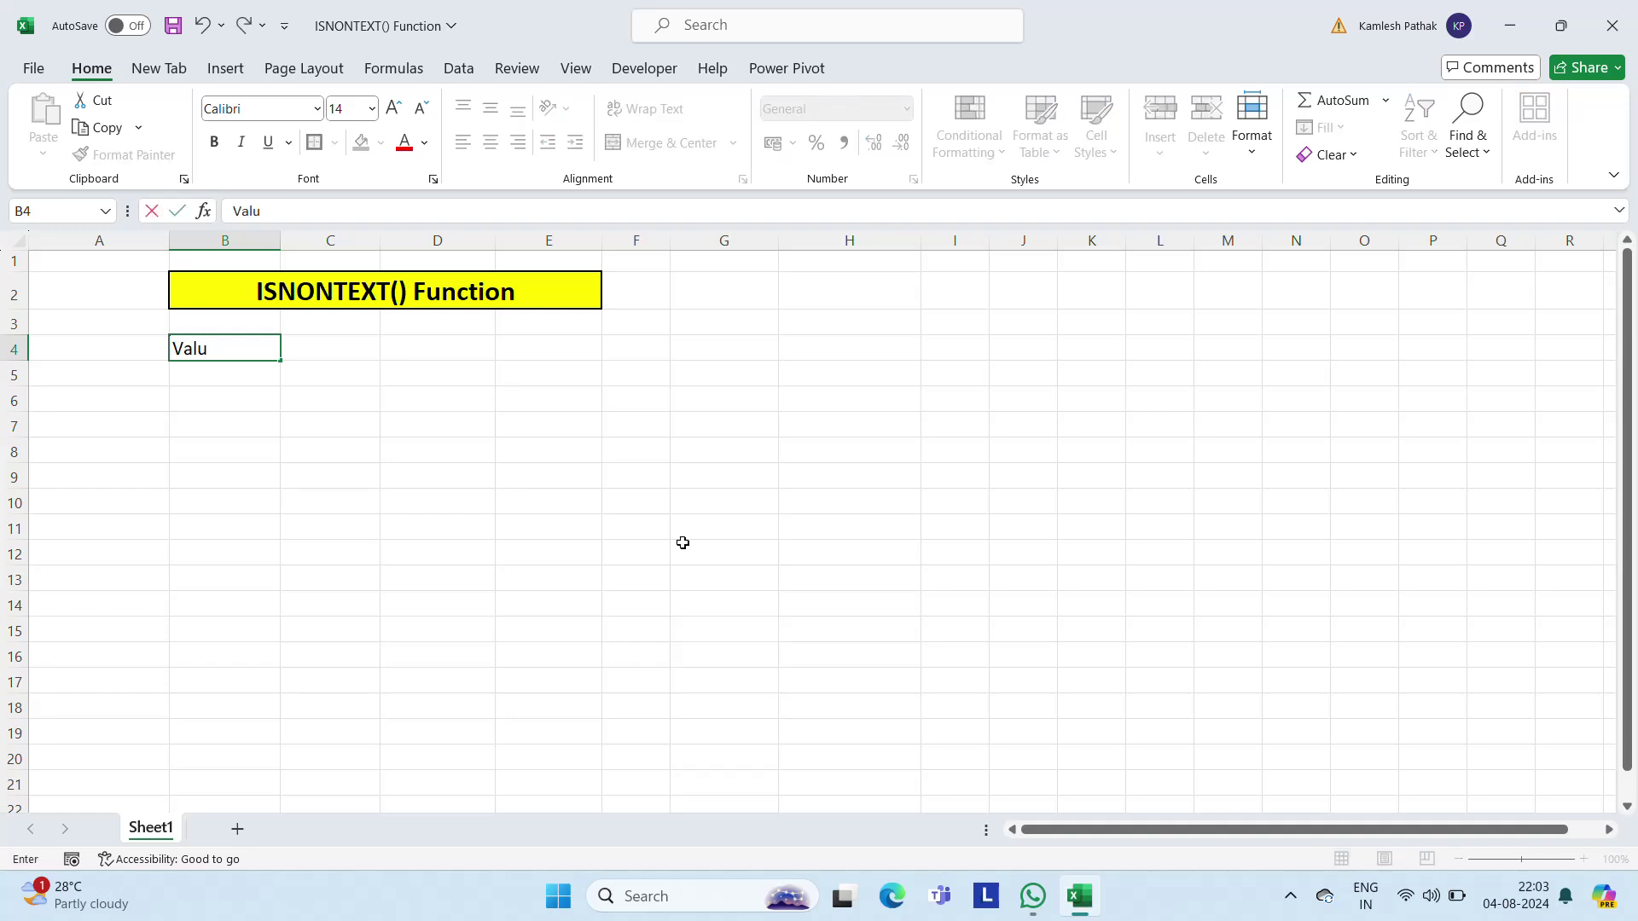
key("ctrl+Return")
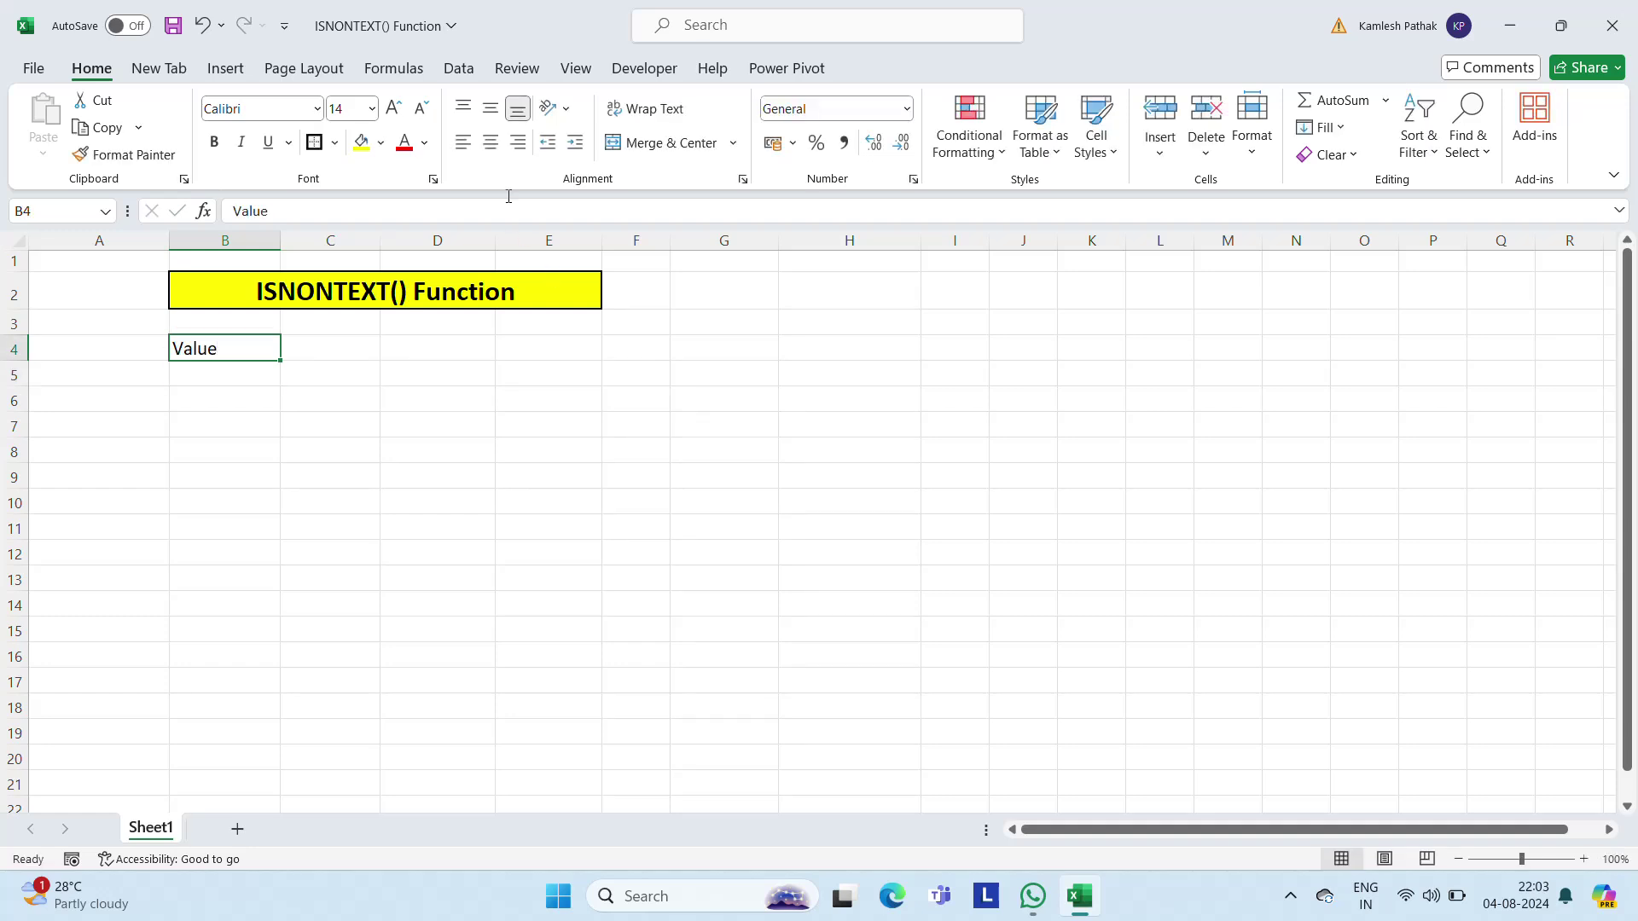
left_click(491, 143)
left_click(214, 142)
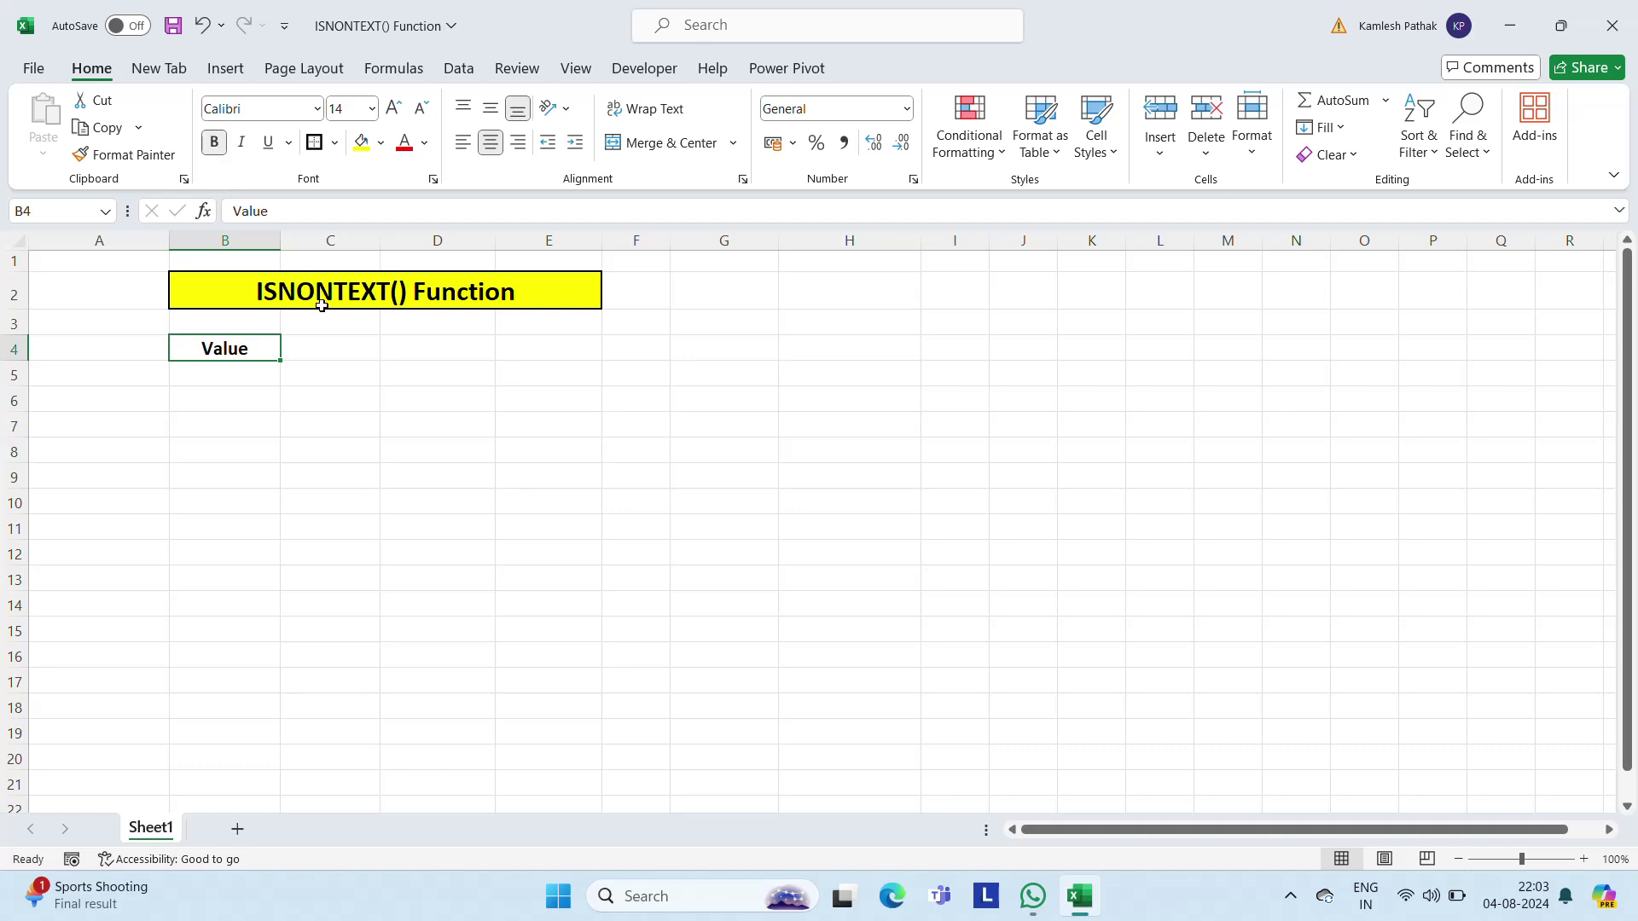
- Enter the heading Result in cell C4, centered and bold
left_click(337, 351)
type("Res")
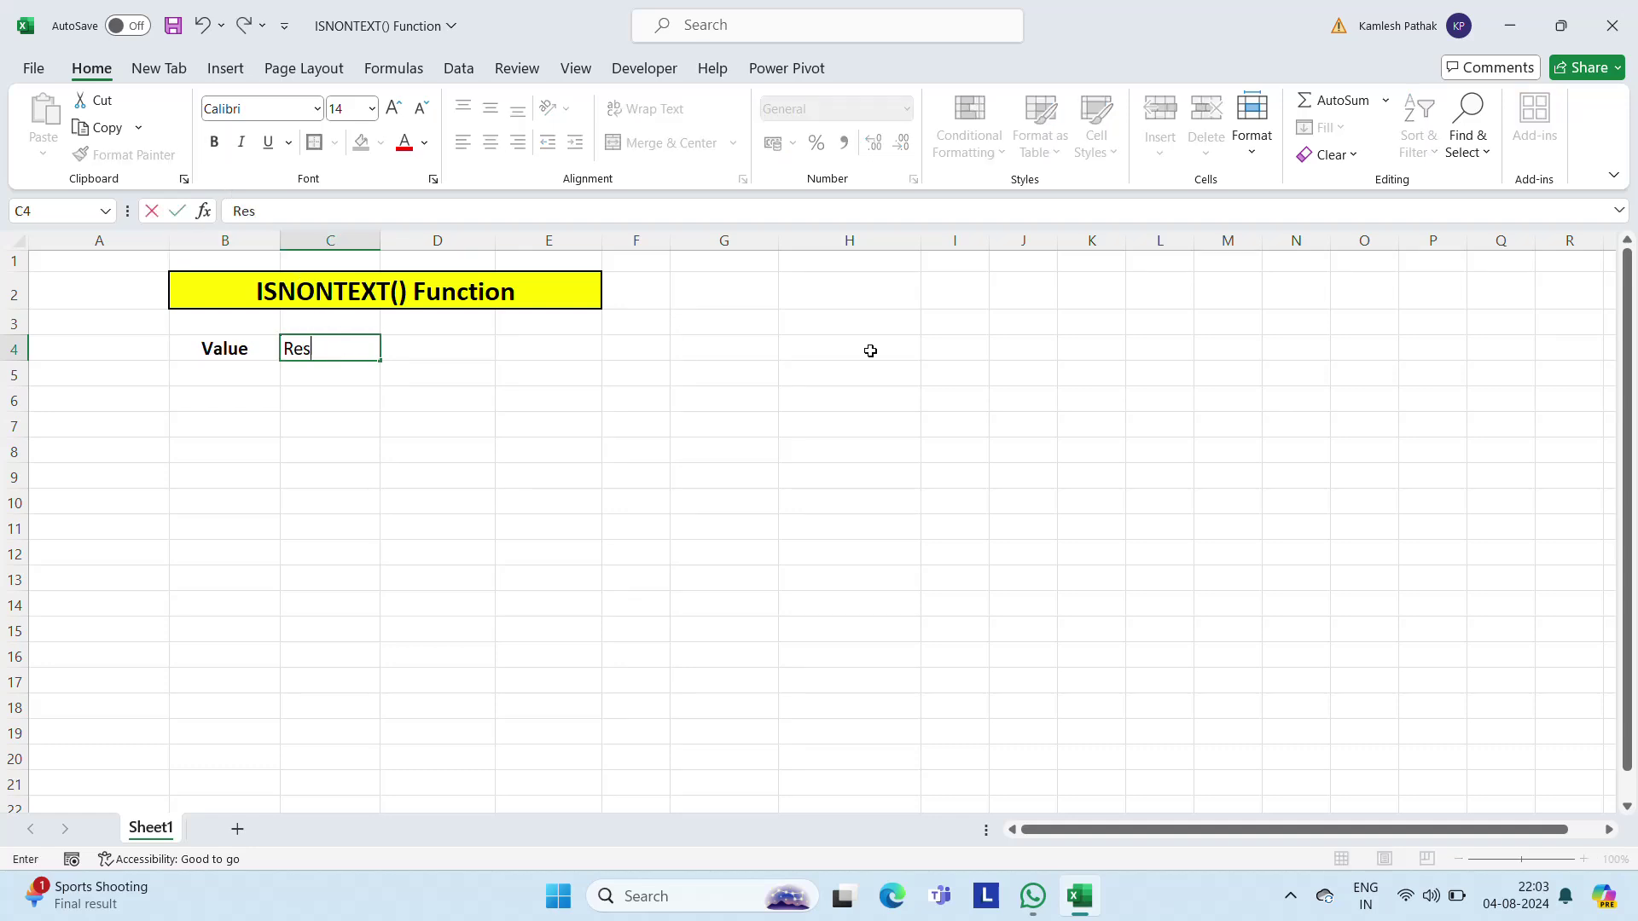
type("ult")
key("Return")
key("Up")
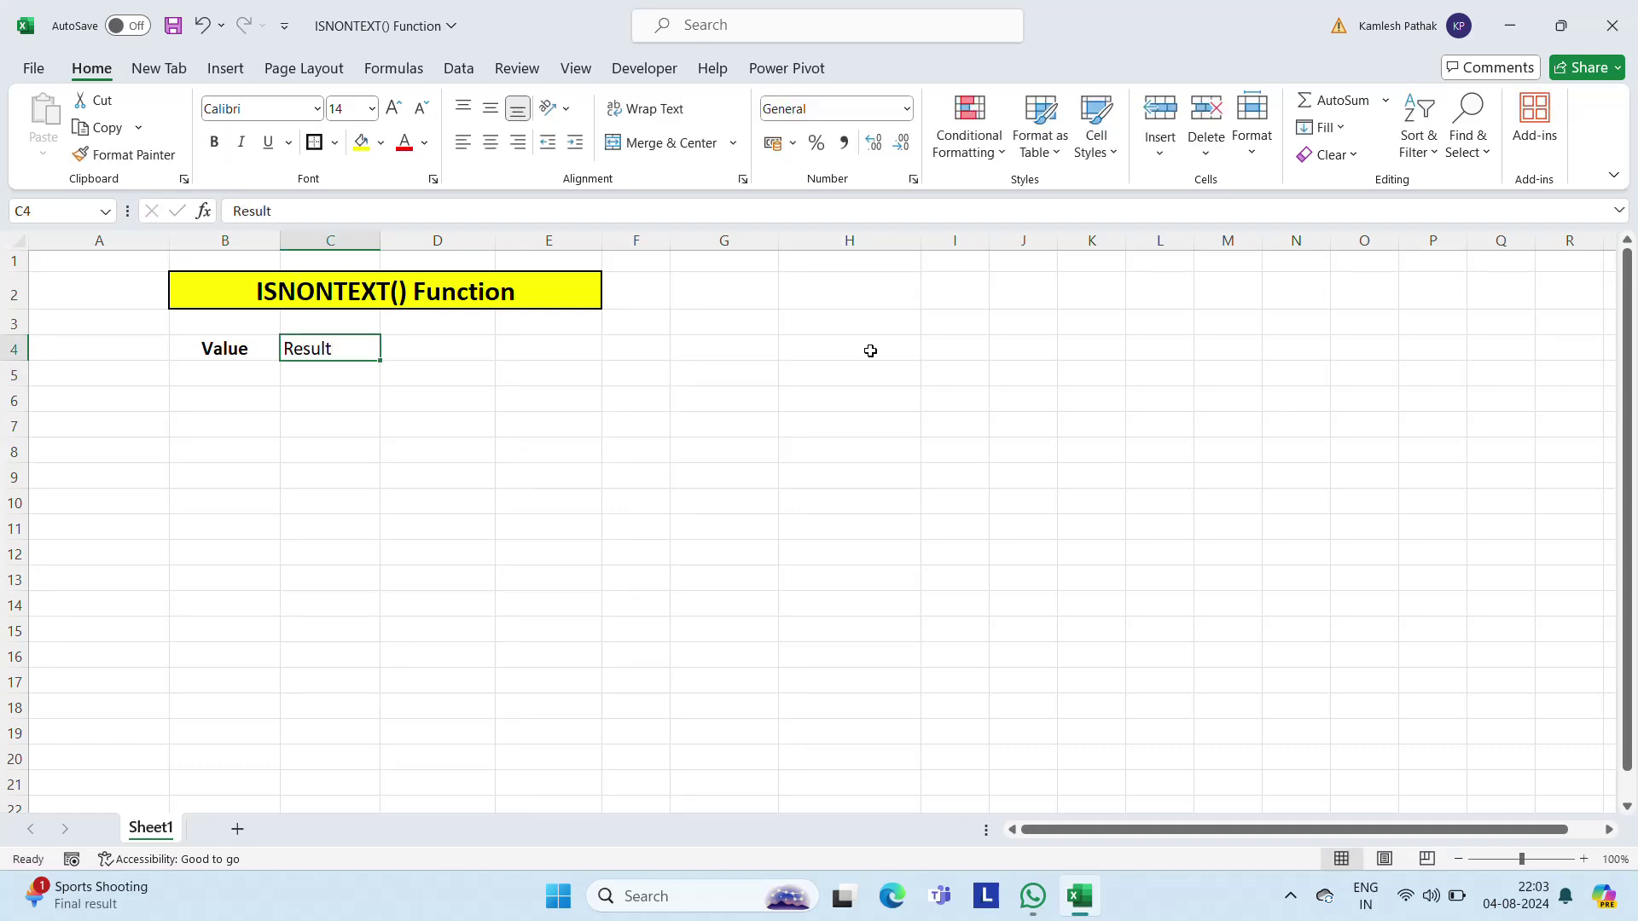
left_click(491, 143)
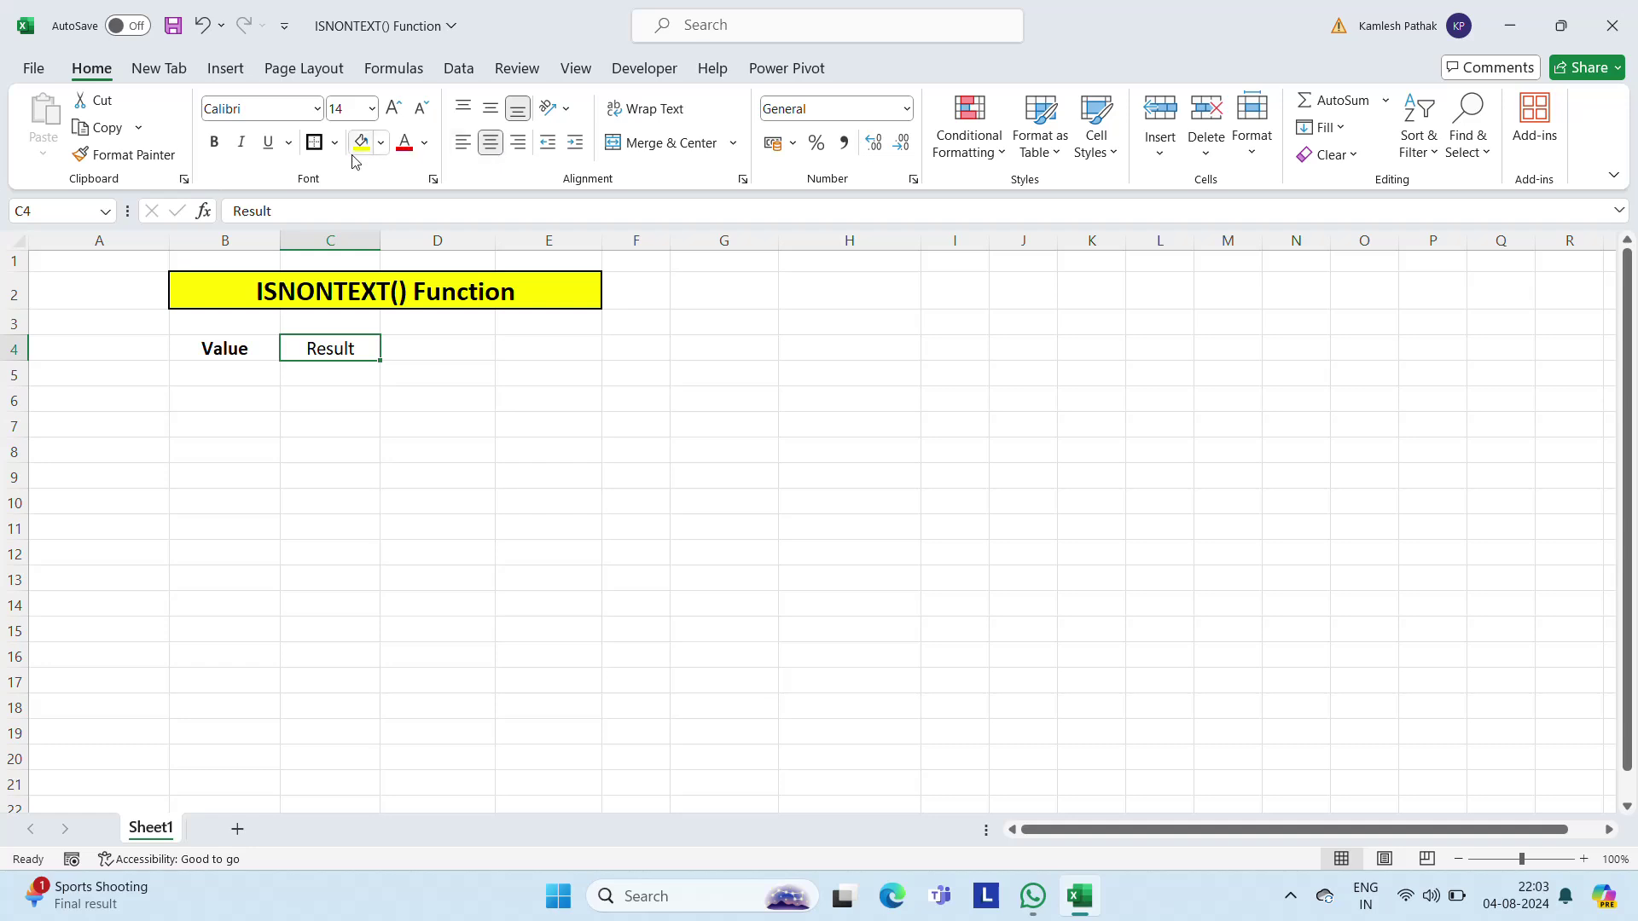
left_click(214, 143)
- Enter 500 in cell B5, leave B6 blank, and enter a first name in B7 as sample text
left_click(236, 368)
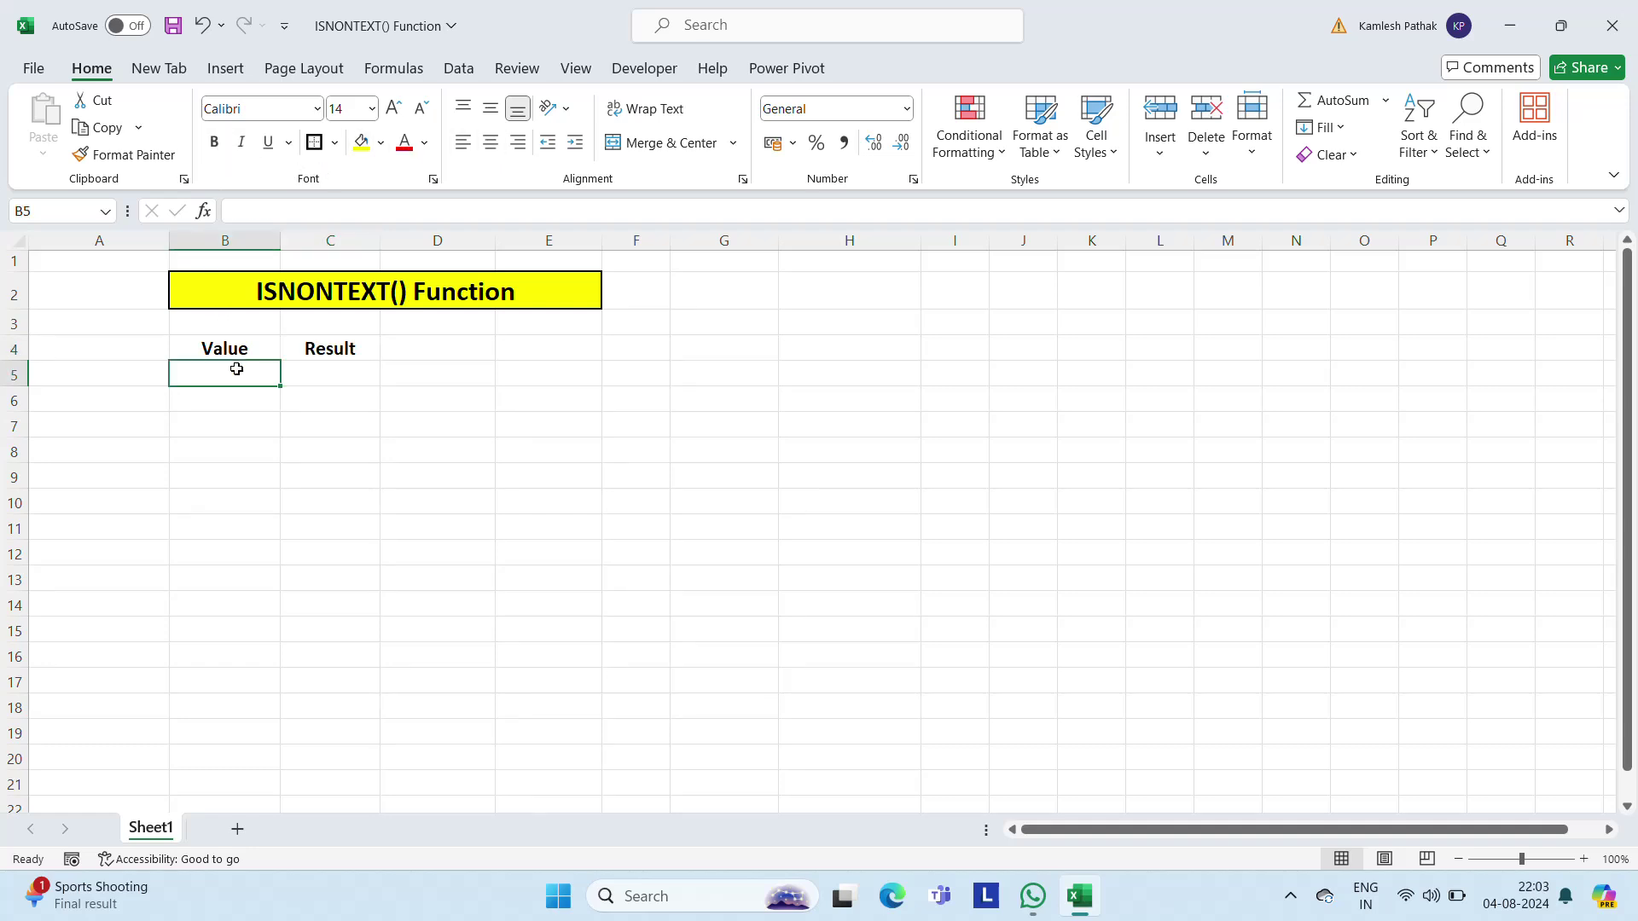
type("500")
key("Return")
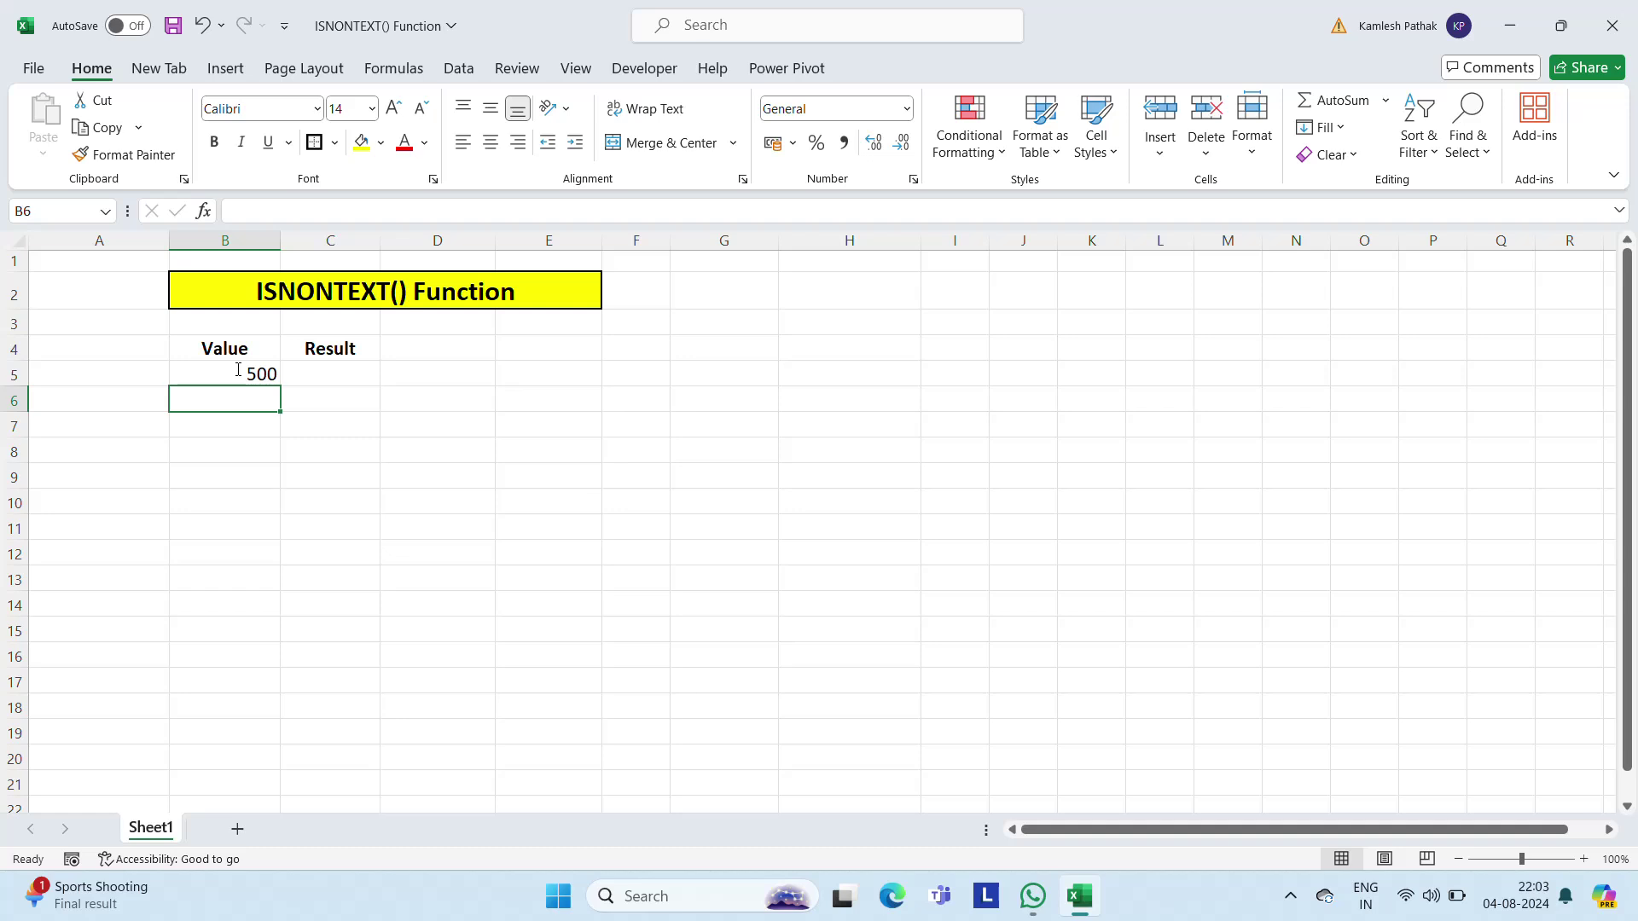
key("Down")
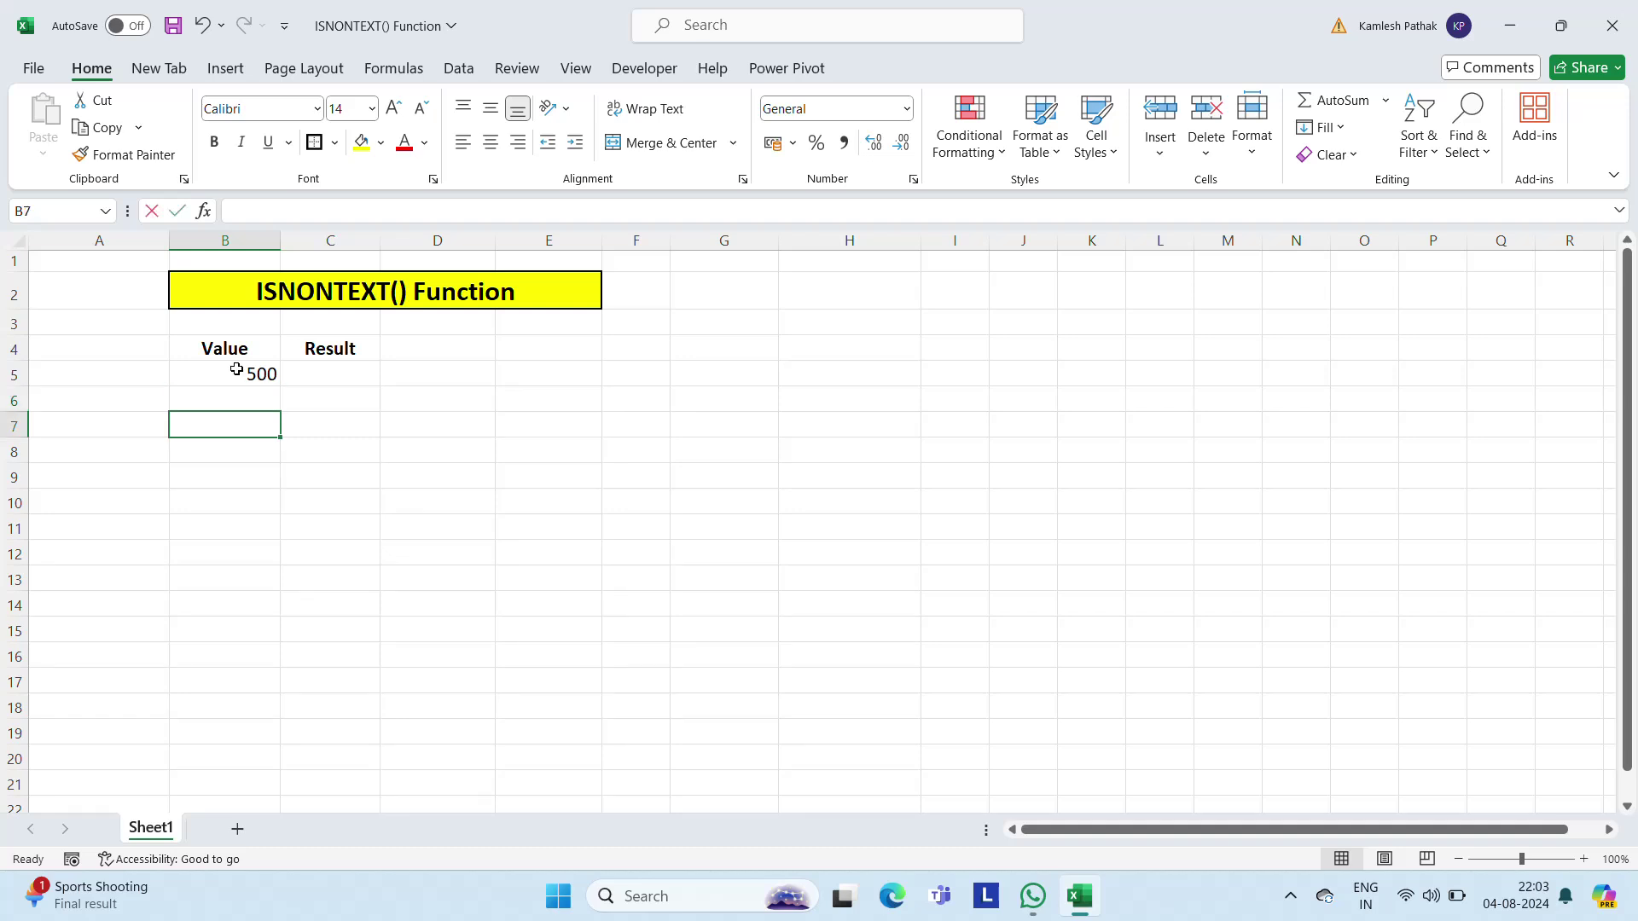
type("Ram")
key("Return")
key("Return")
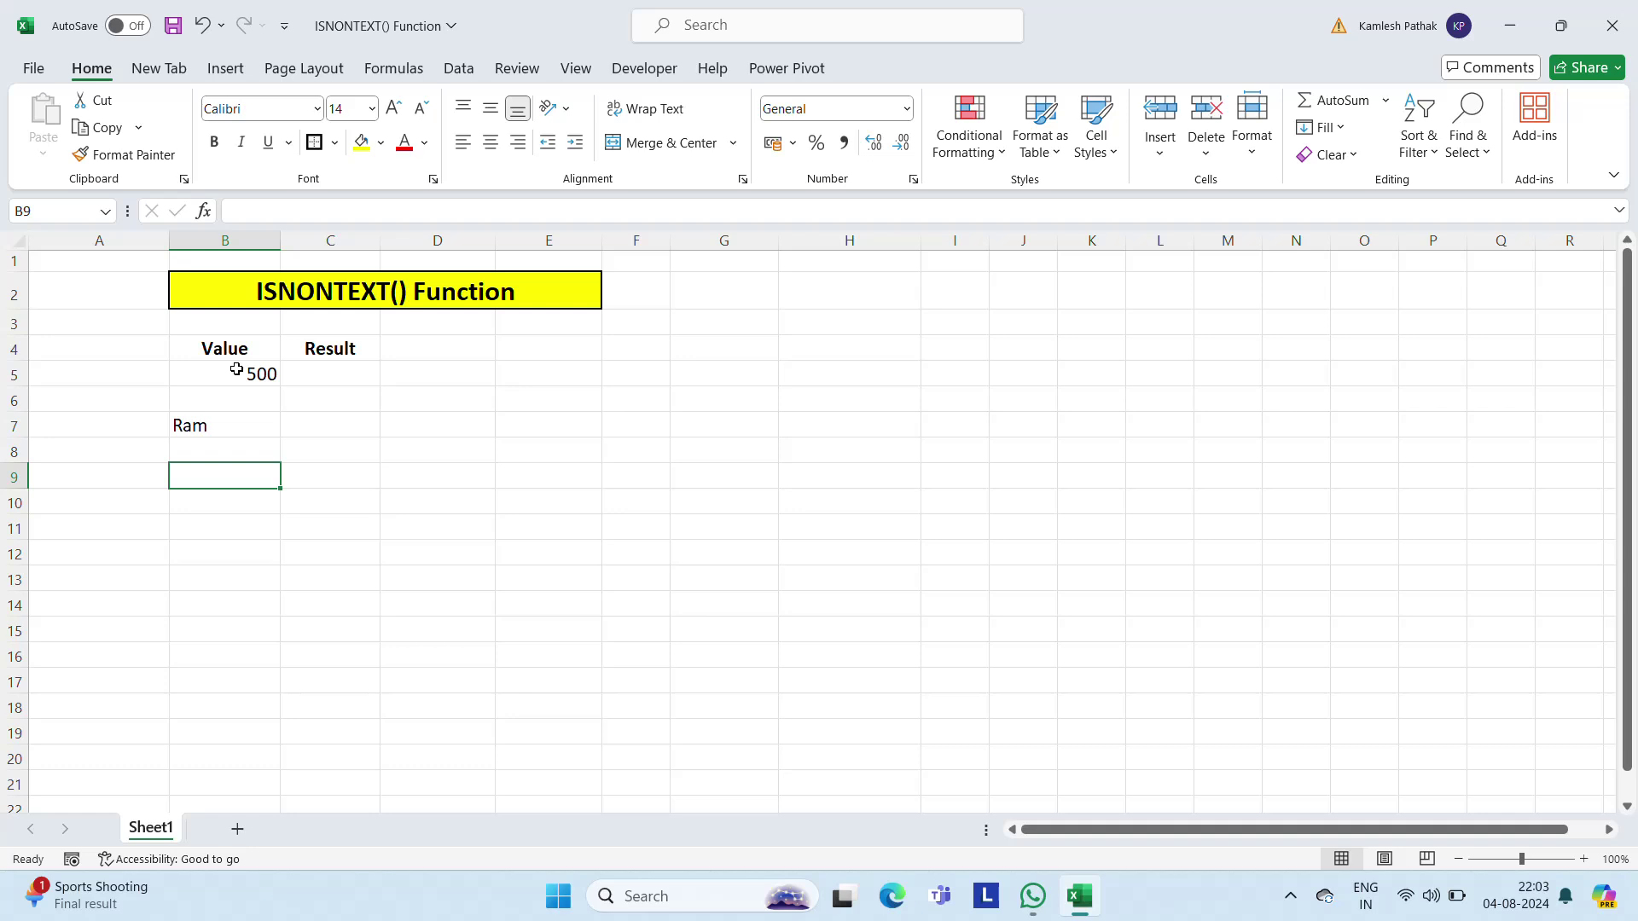
- Enter the formula =NOW() in cell B8 and widen column B to fit the full date and time
key("Up")
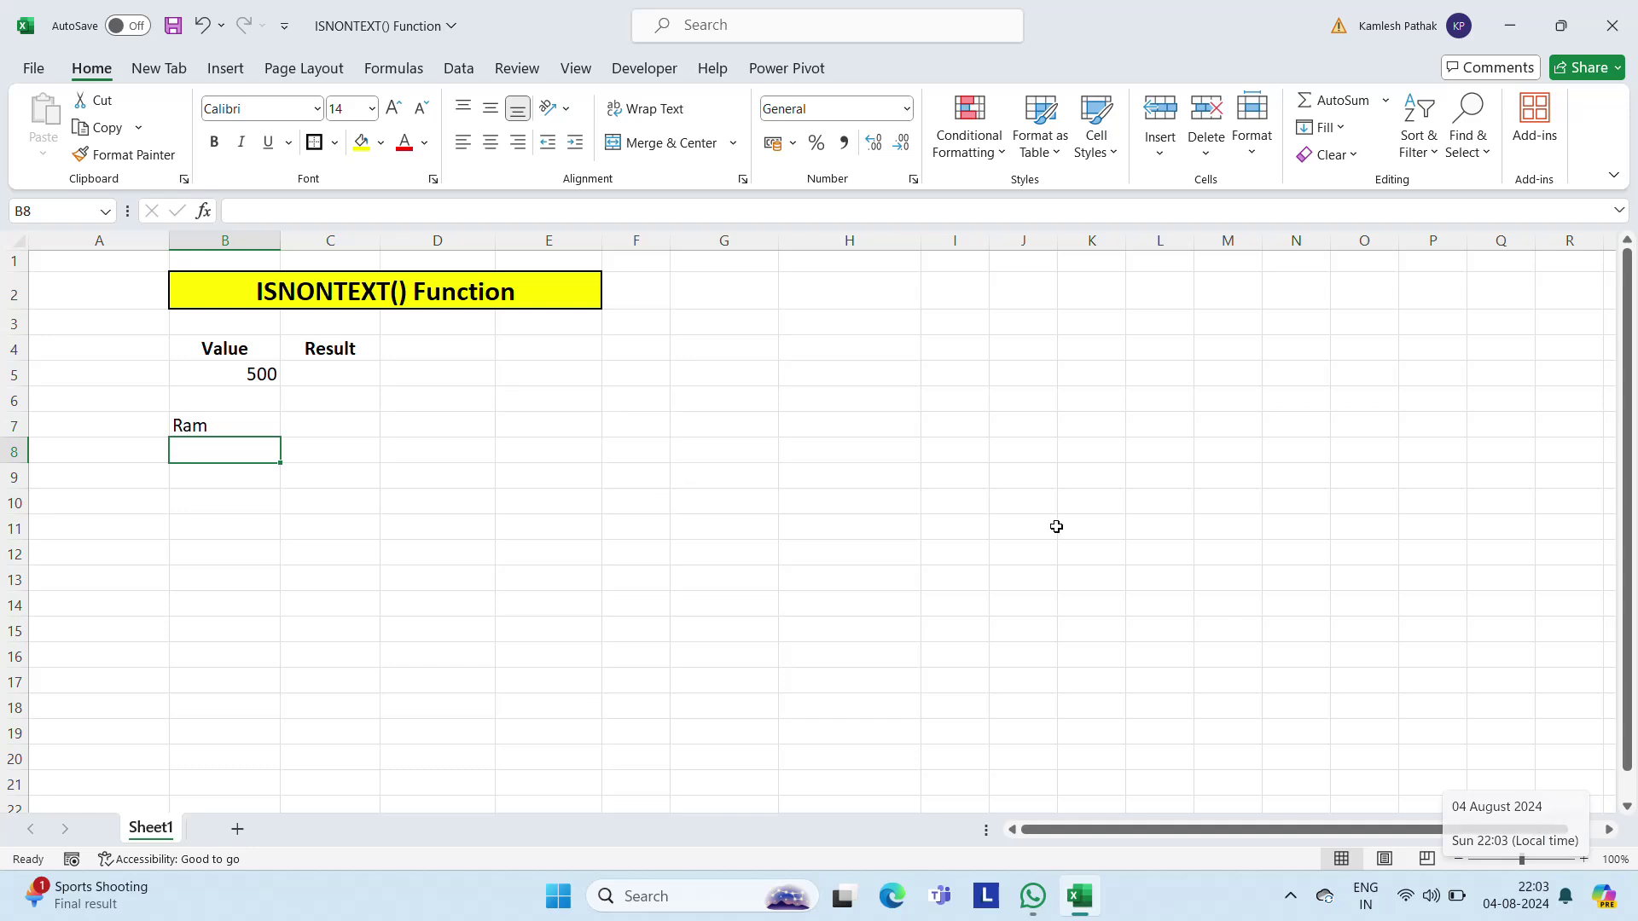
type("=now")
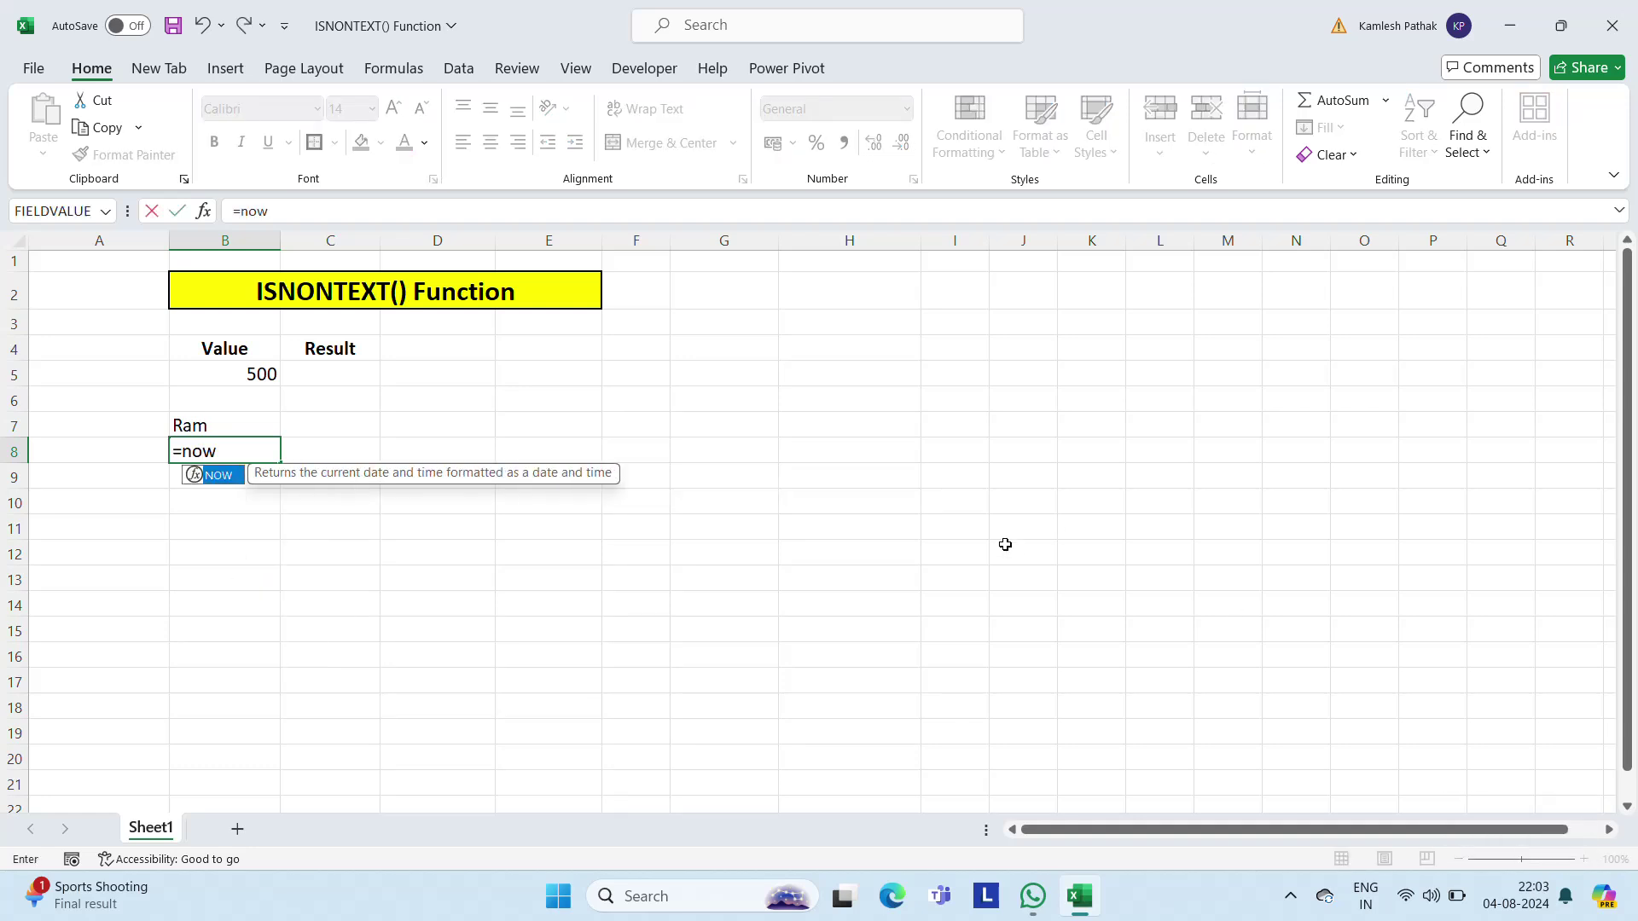
type("()")
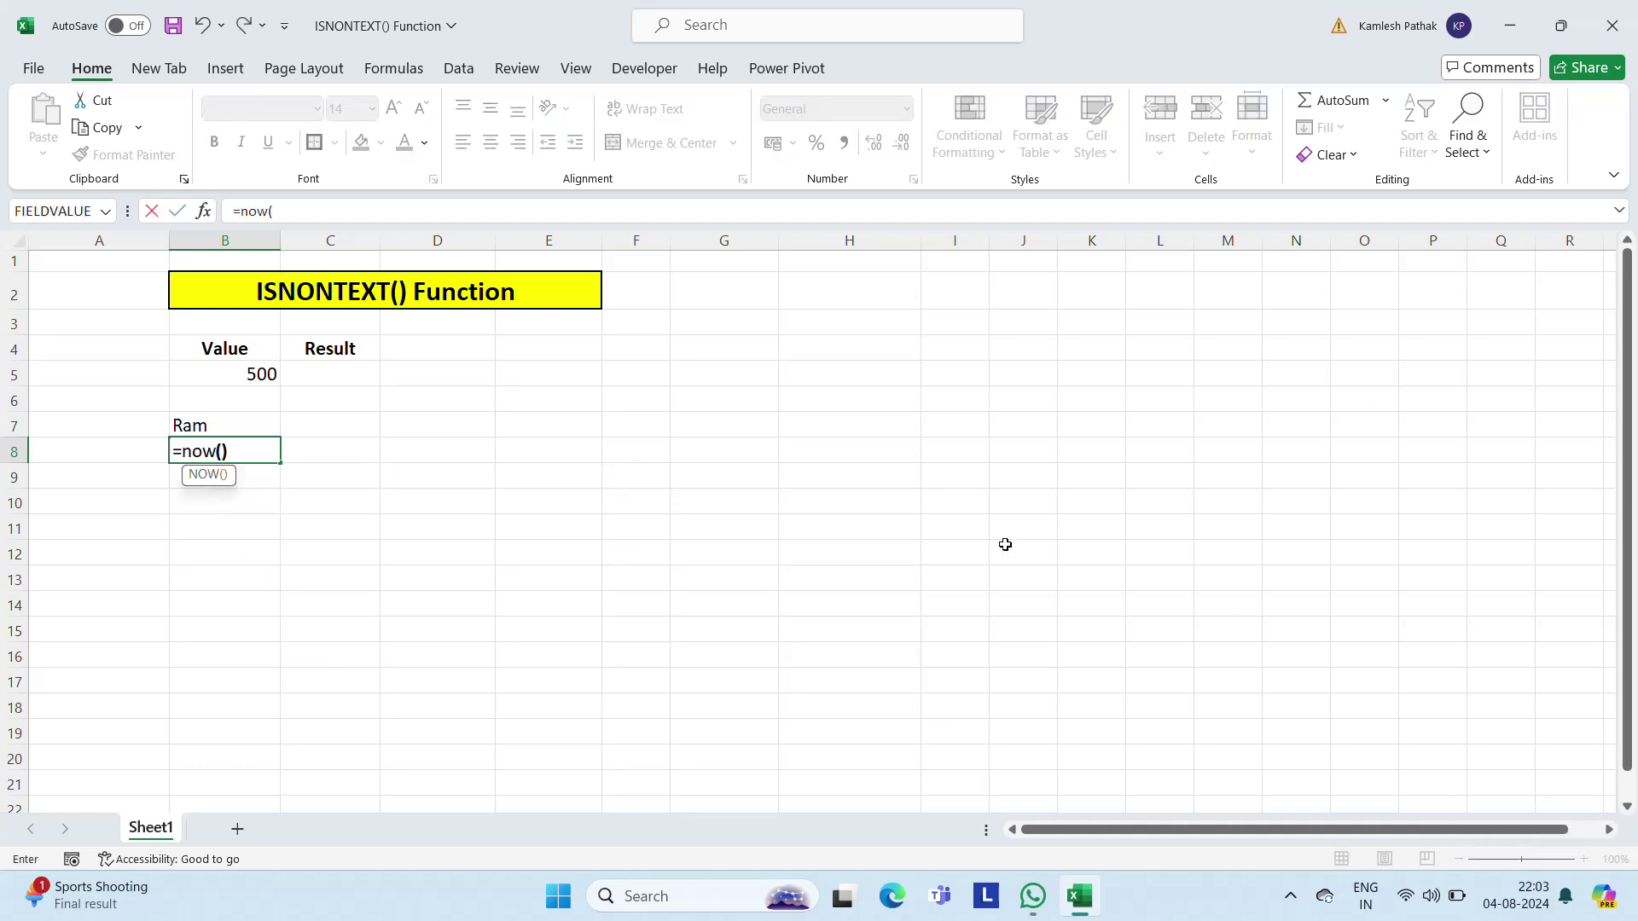
key("ctrl+Return")
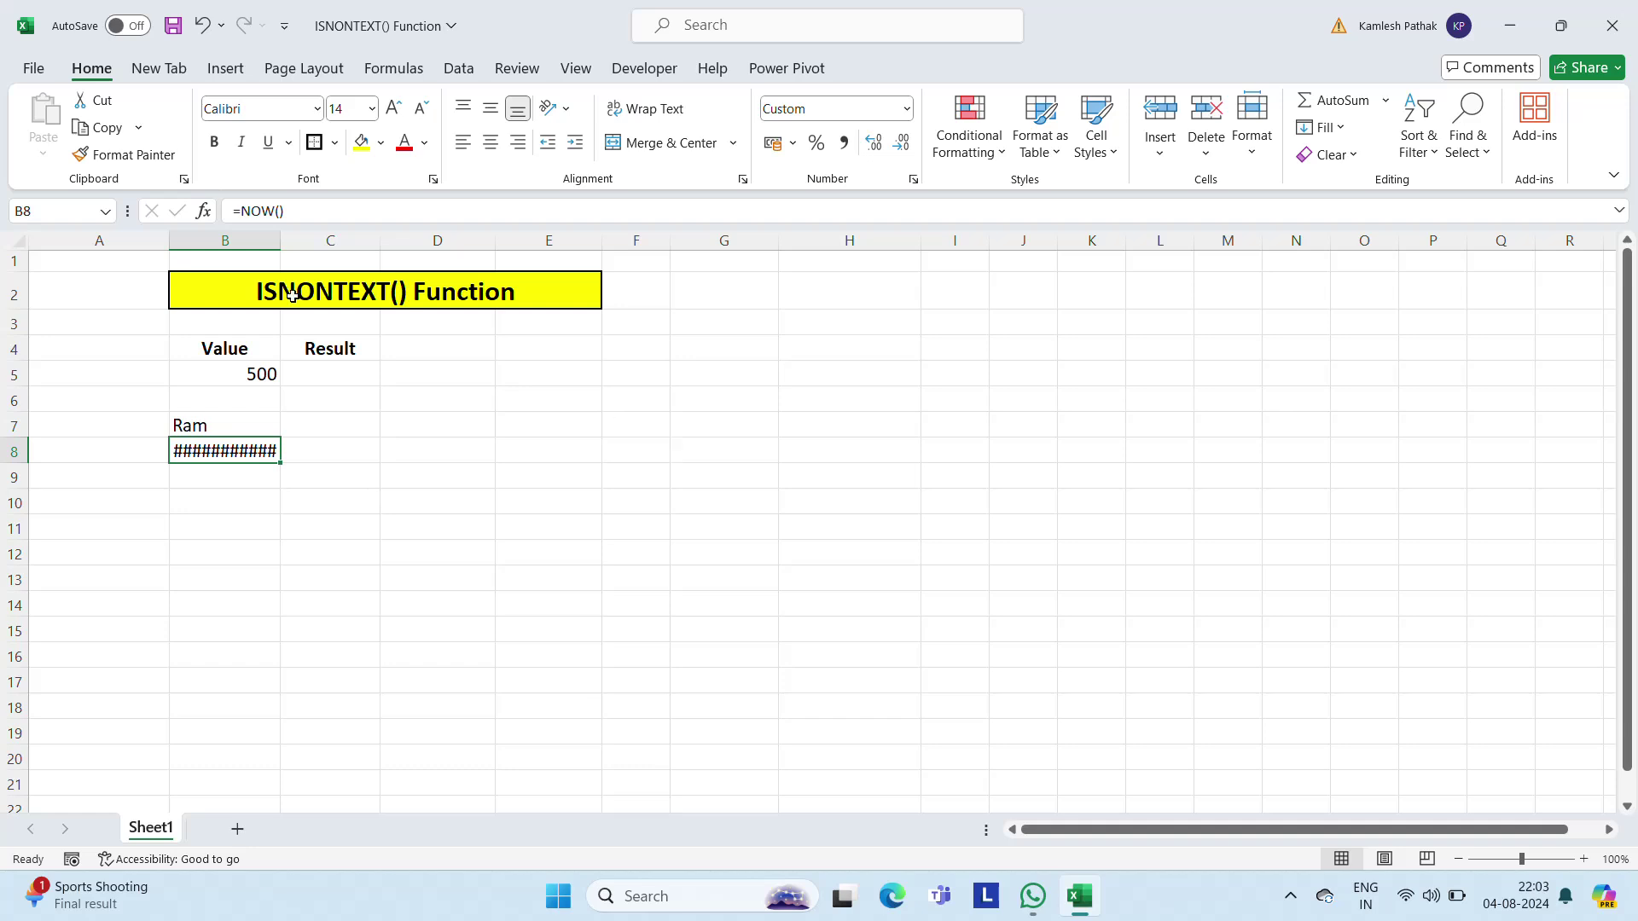
left_click_drag(285, 239, 333, 240)
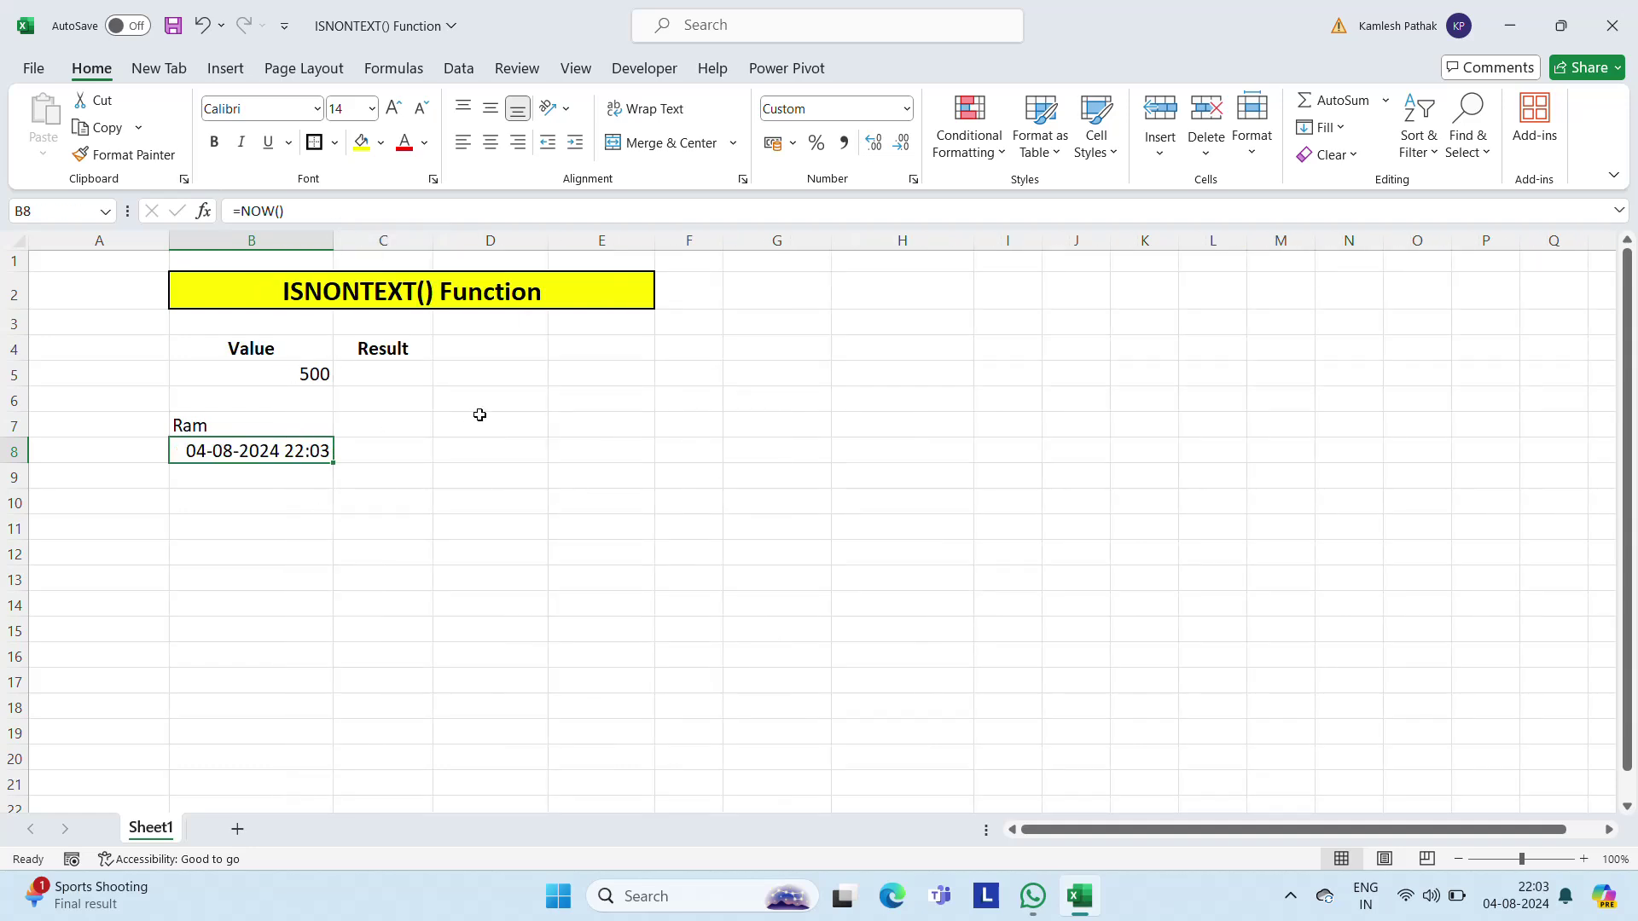
- Enter the time 10:04:PM in cell B9
left_click(394, 446)
key("Left")
key("Down")
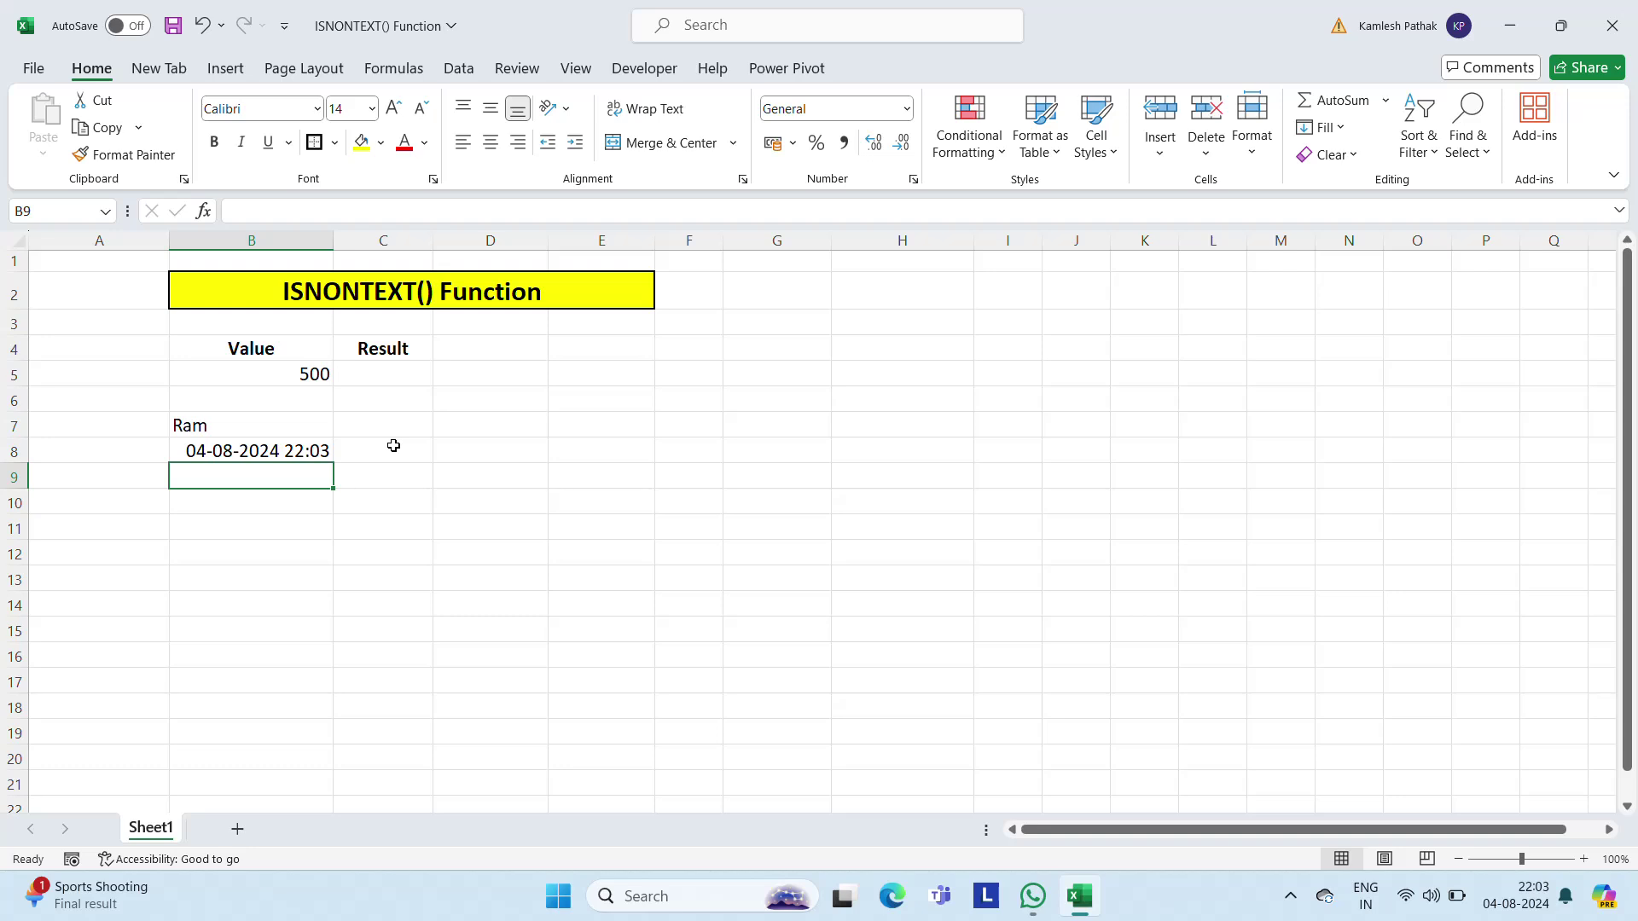
mouse_move(1542, 896)
type("10")
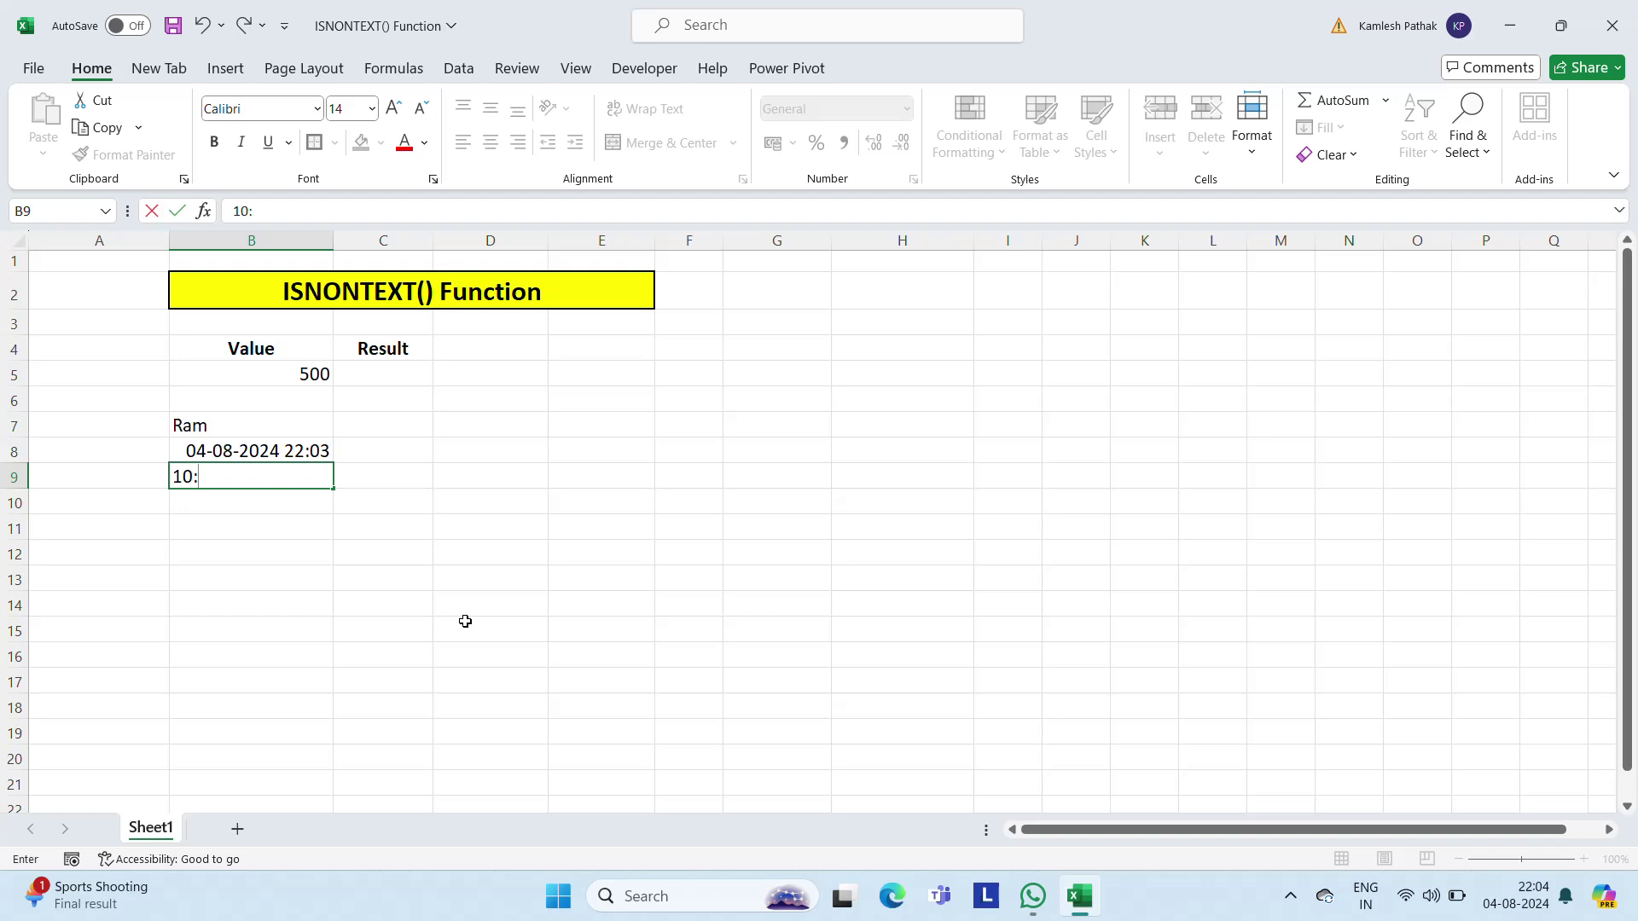
type(":04:PM")
key("Return")
- Replace the contents of B8:B9 with static values by copying the range and pasting it over itself as values
key("Up")
key("Up")
key("shift+Down")
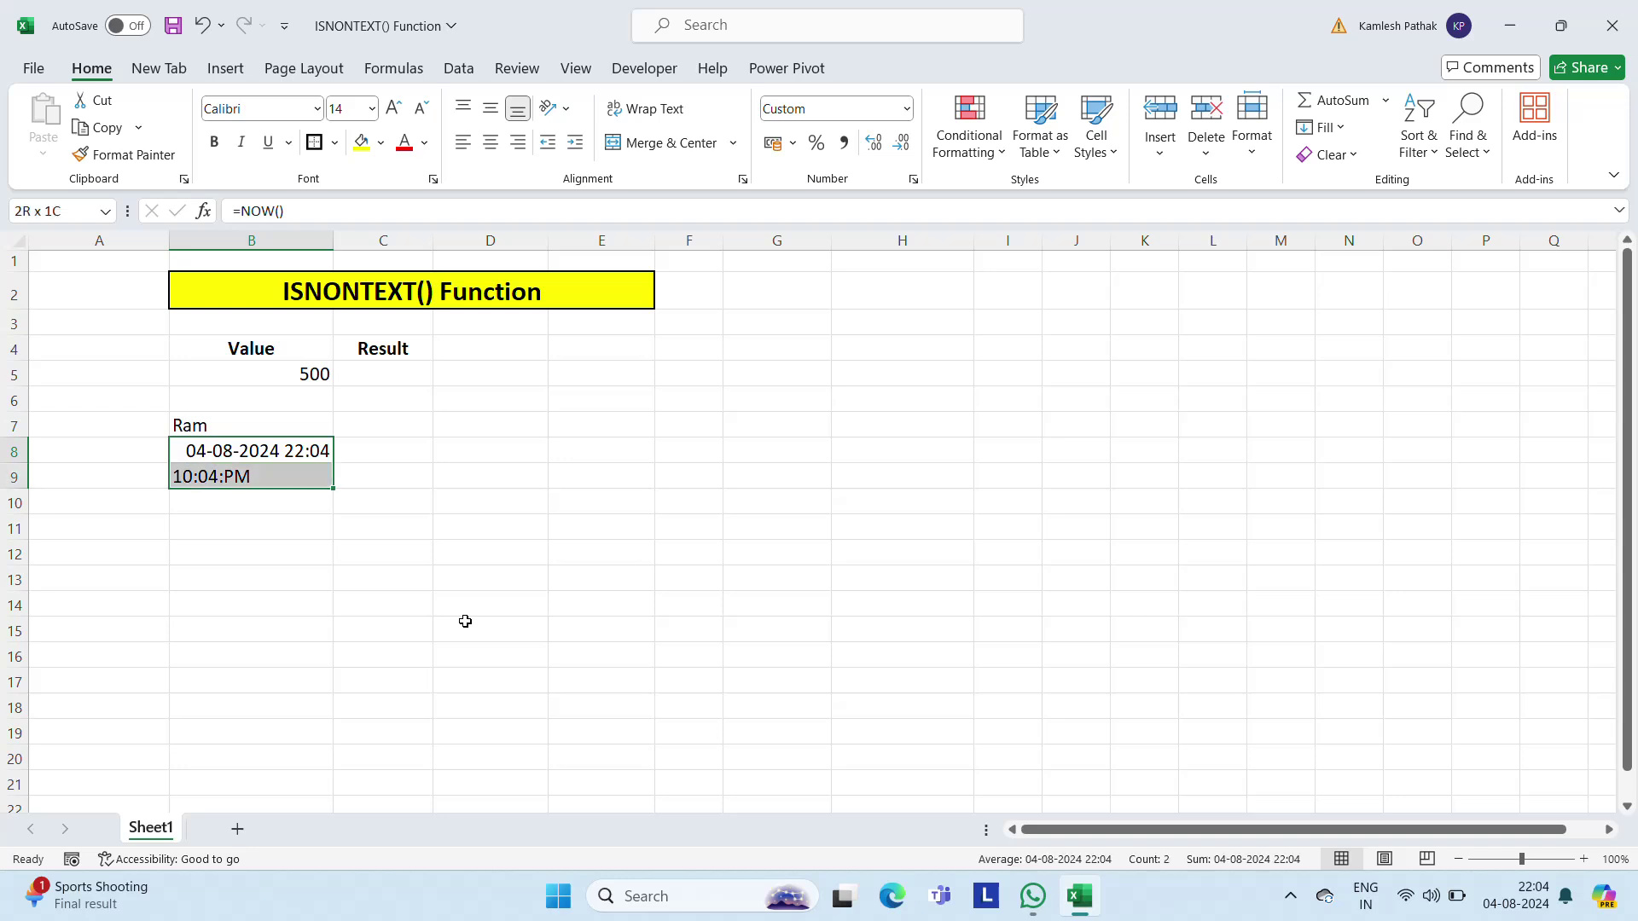
key("ctrl+c")
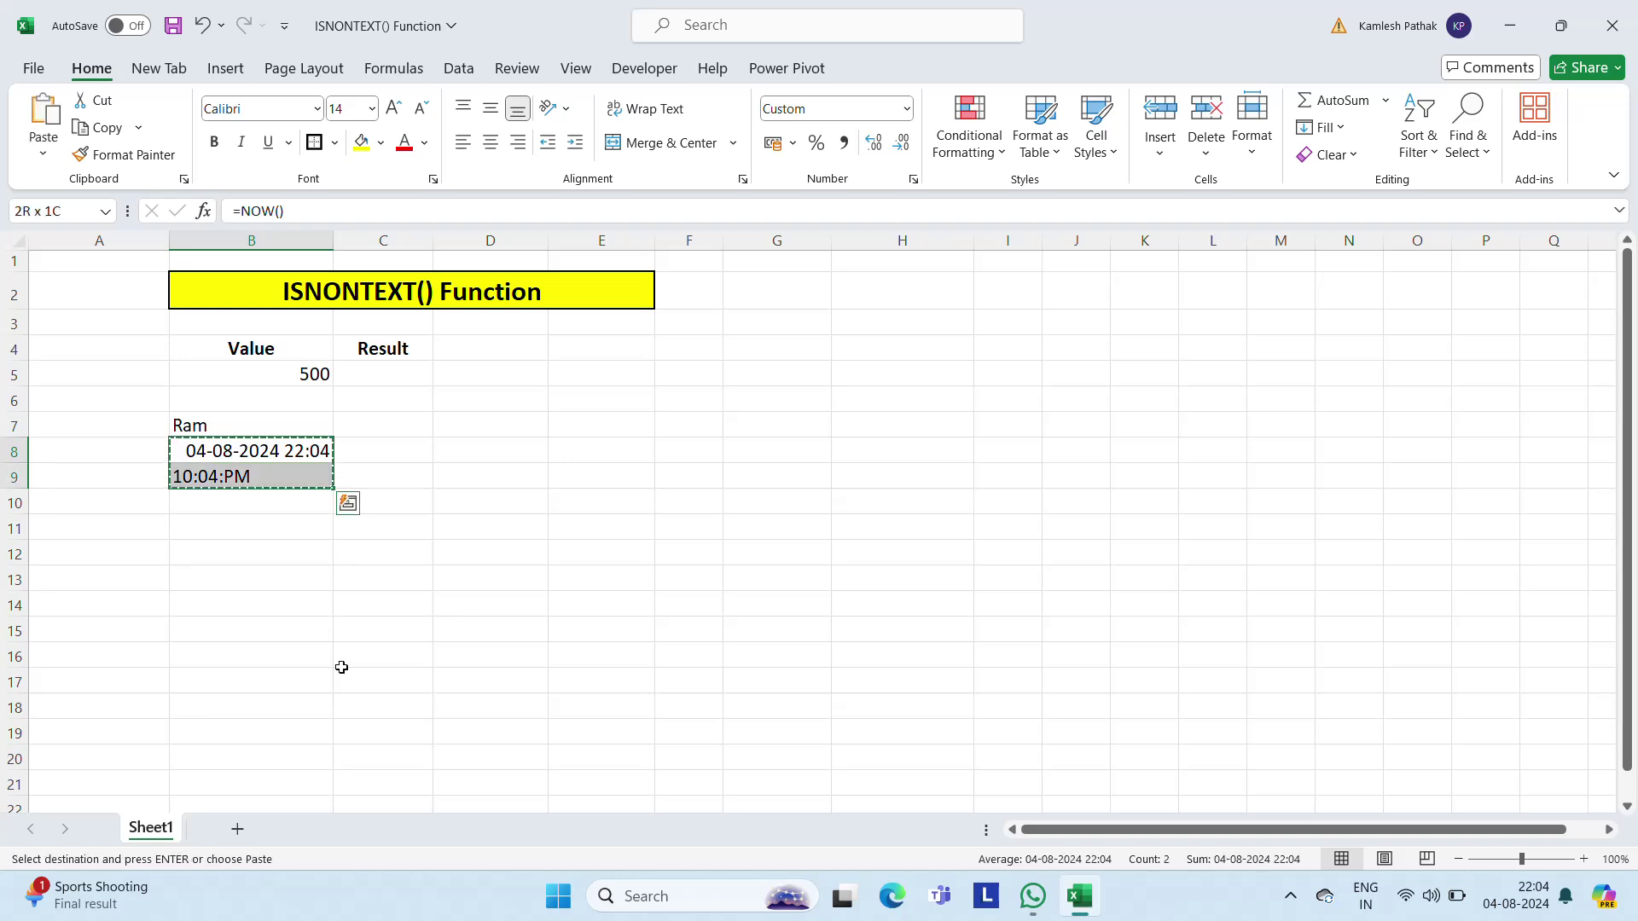
right_click(302, 481)
left_click(384, 305)
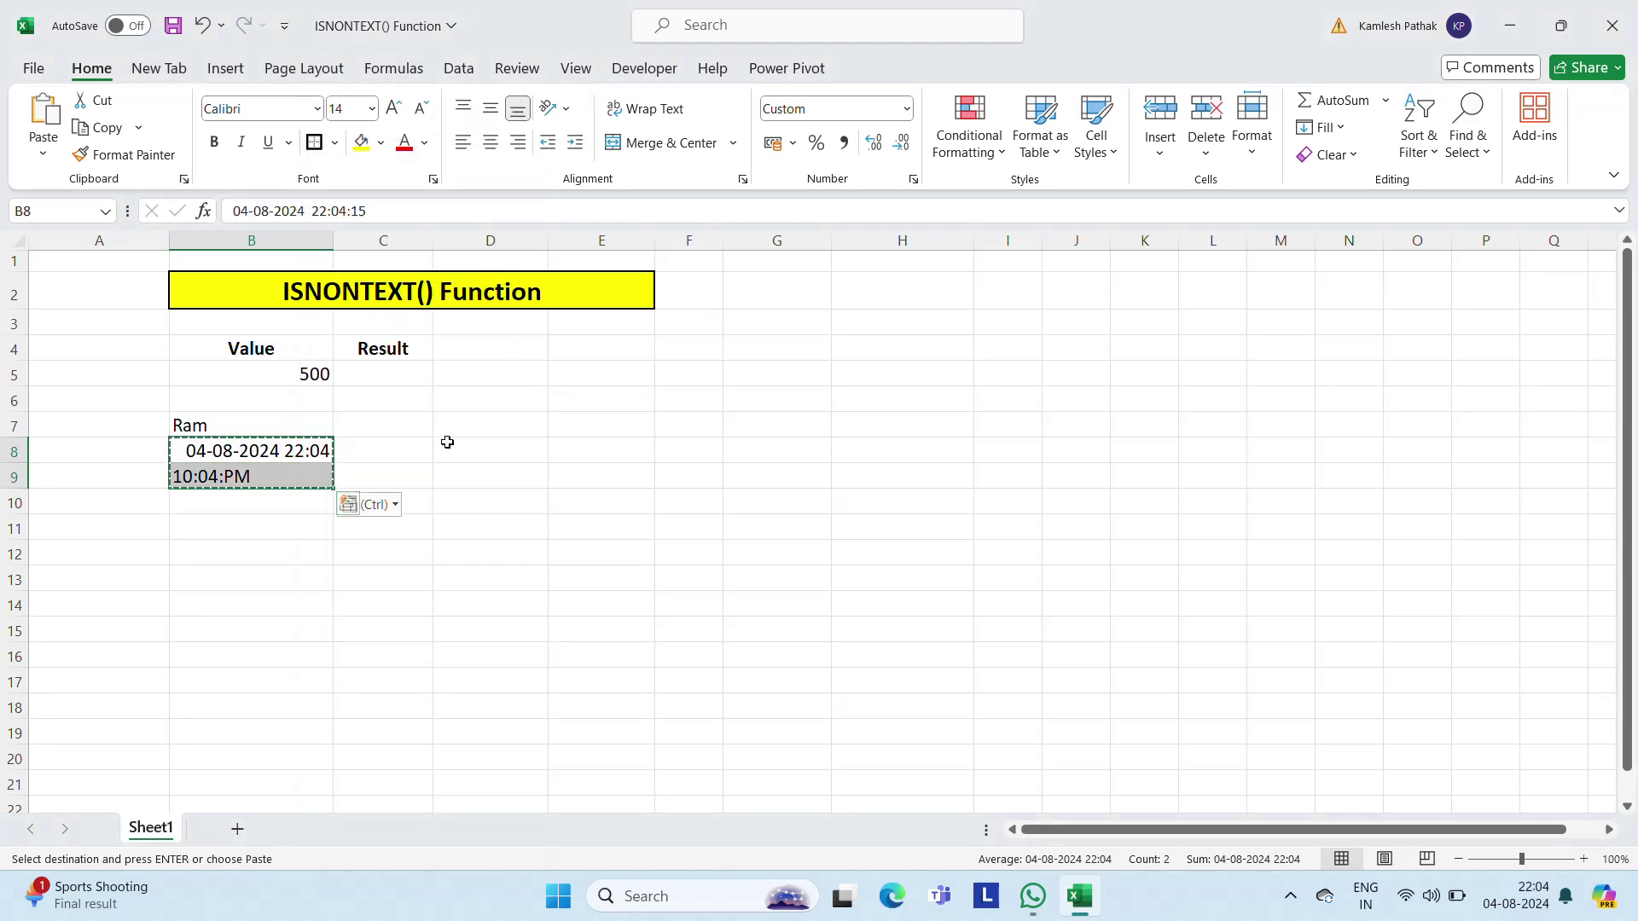
key("Escape")
- Center the contents of cells B5:B12 horizontally
key("Up")
key("Up")
key("Up")
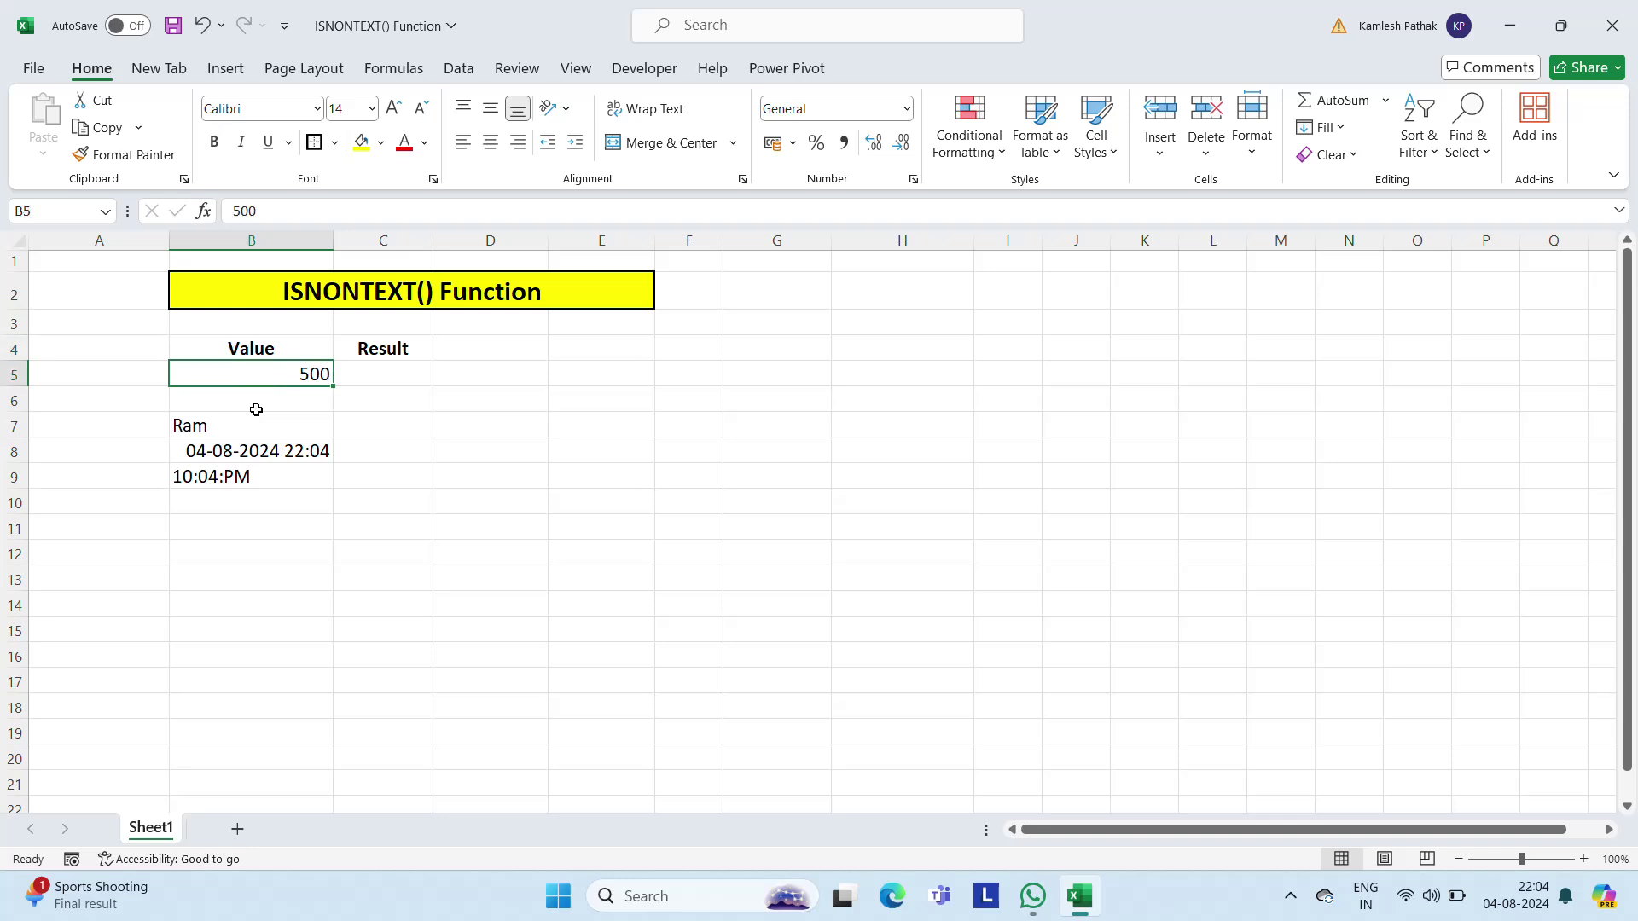
key("shift+Down")
key("shift+Down")
key("shift+Down")
key("shift+Down")
key("shift+Down")
key("shift+Down")
key("shift+Down")
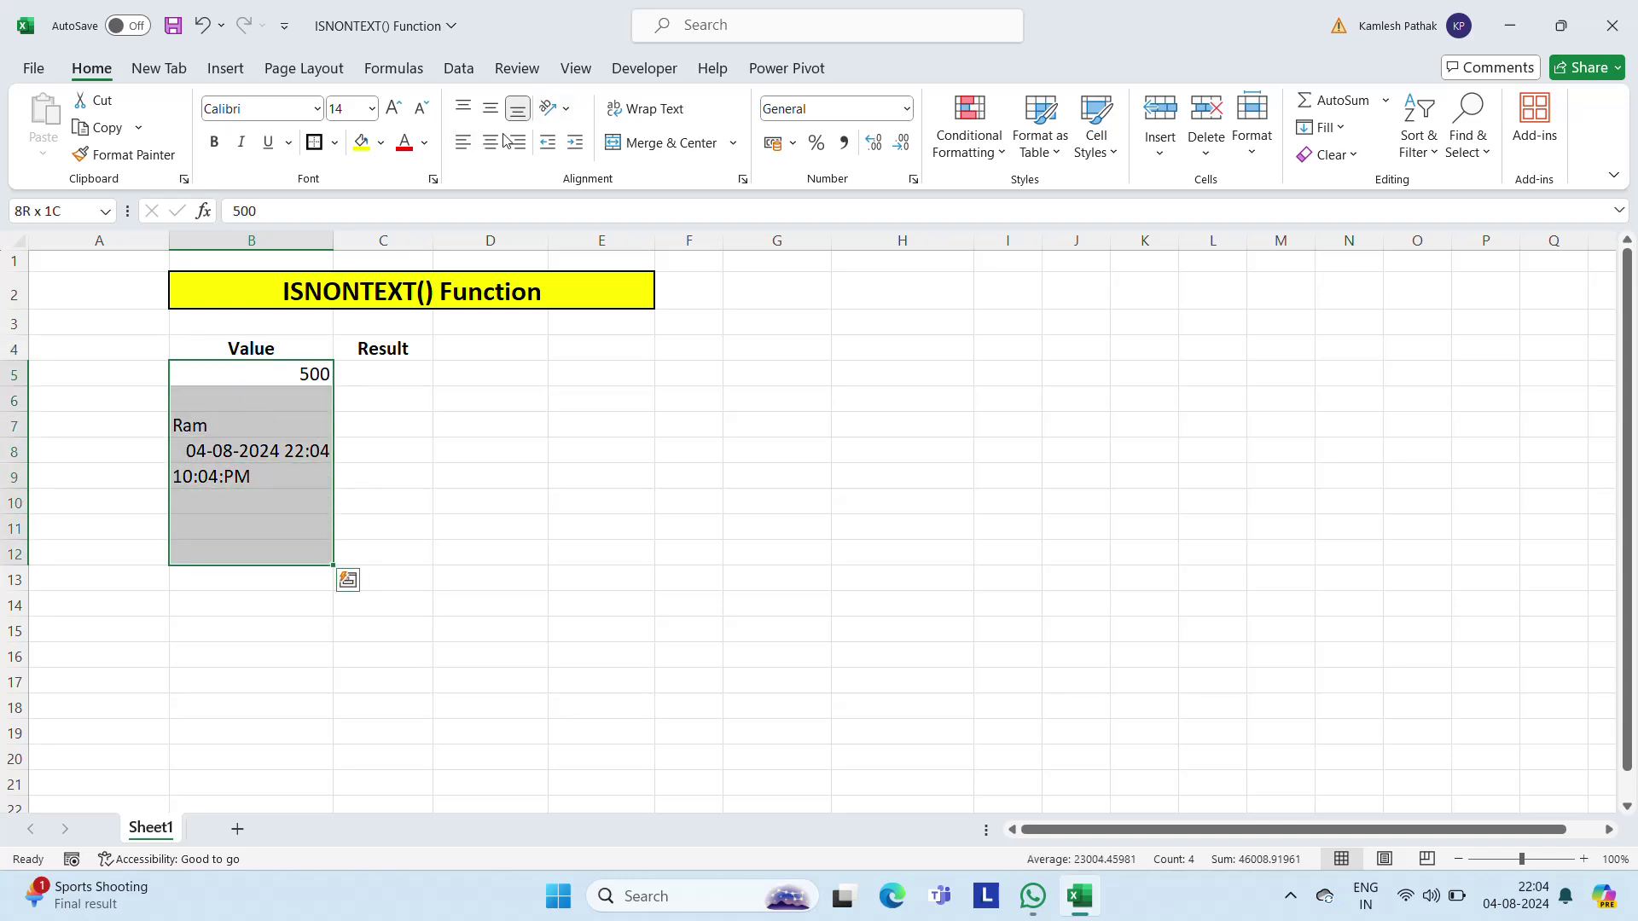
left_click(493, 143)
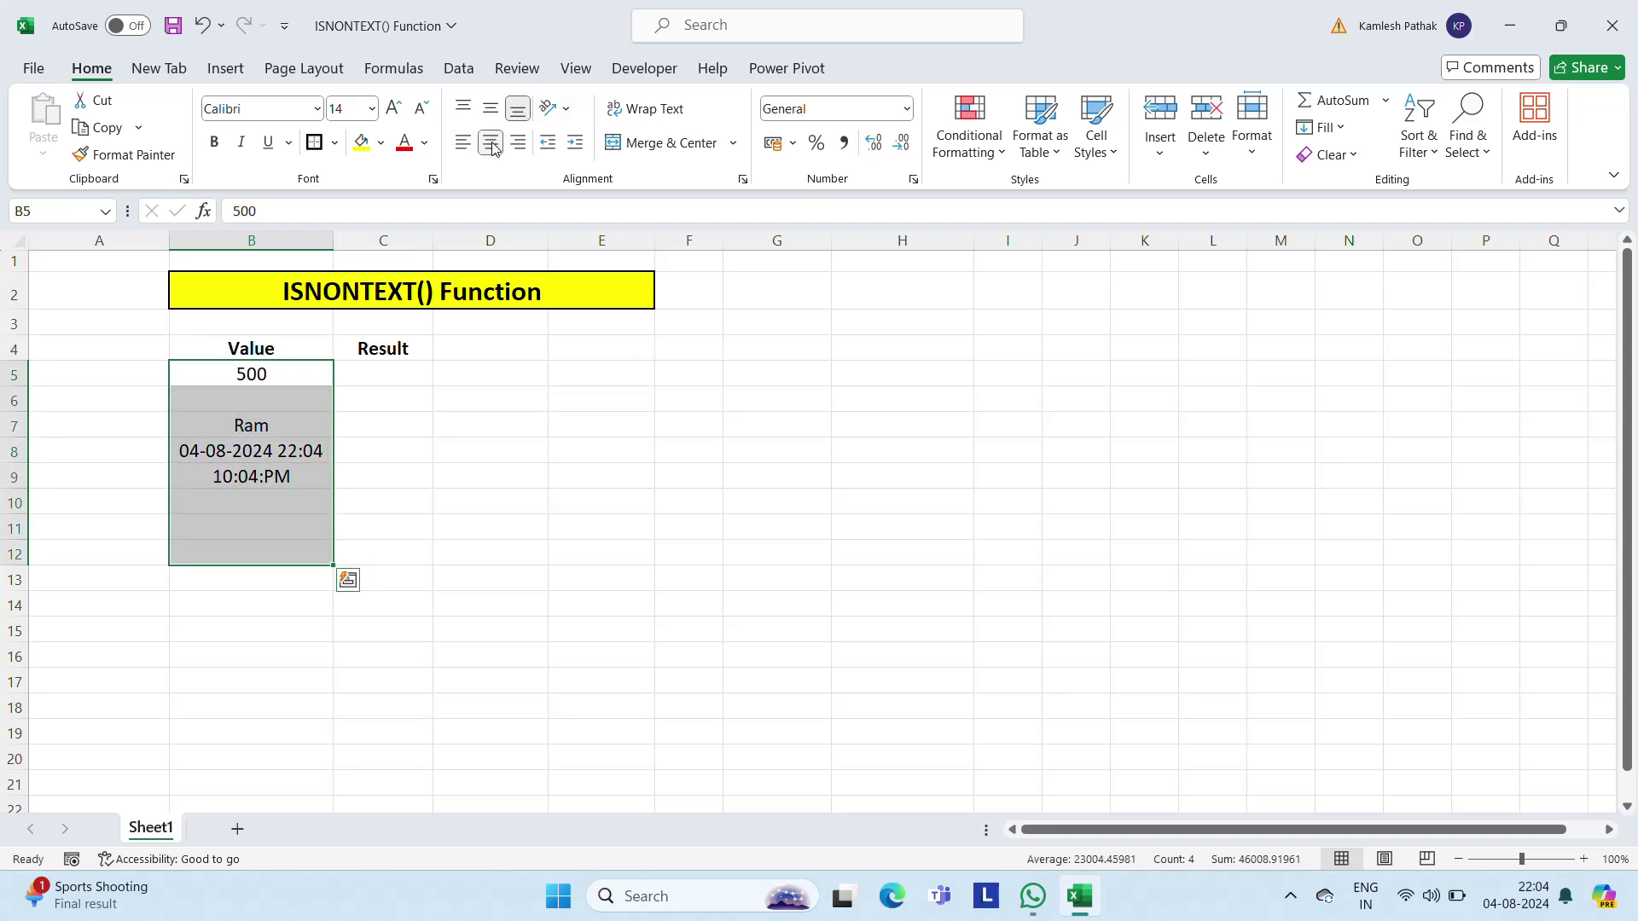
- Enter 300 in B10, a first name followed by 123 in B11, and another name followed by 252 in B12
left_click(290, 497)
type("300")
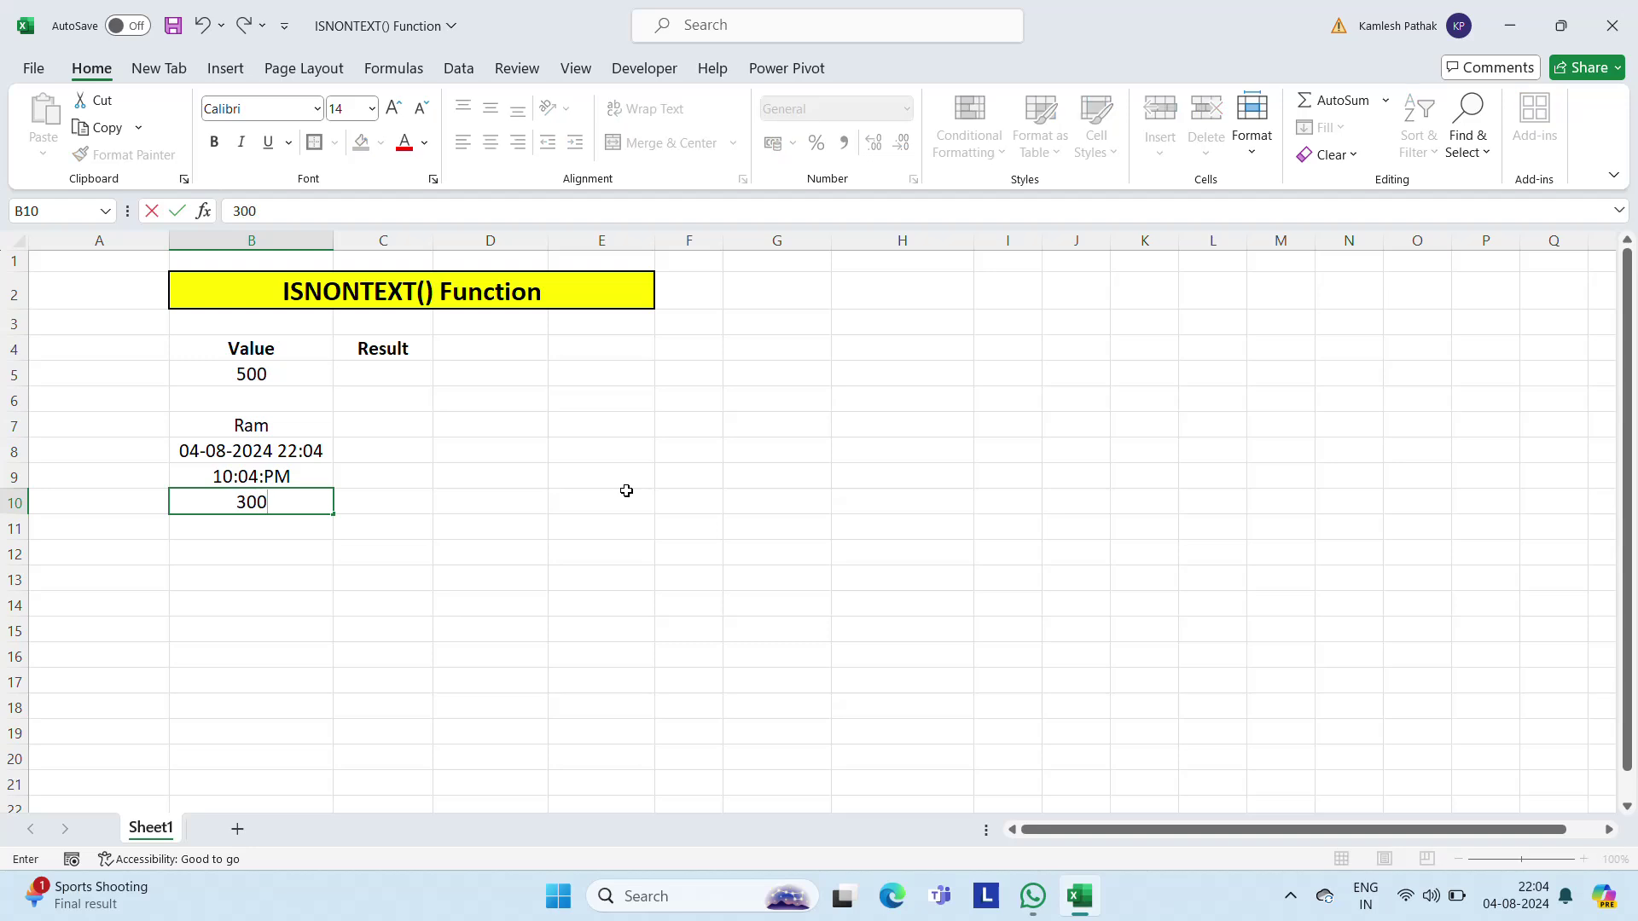
key("Return")
type("Rajesh")
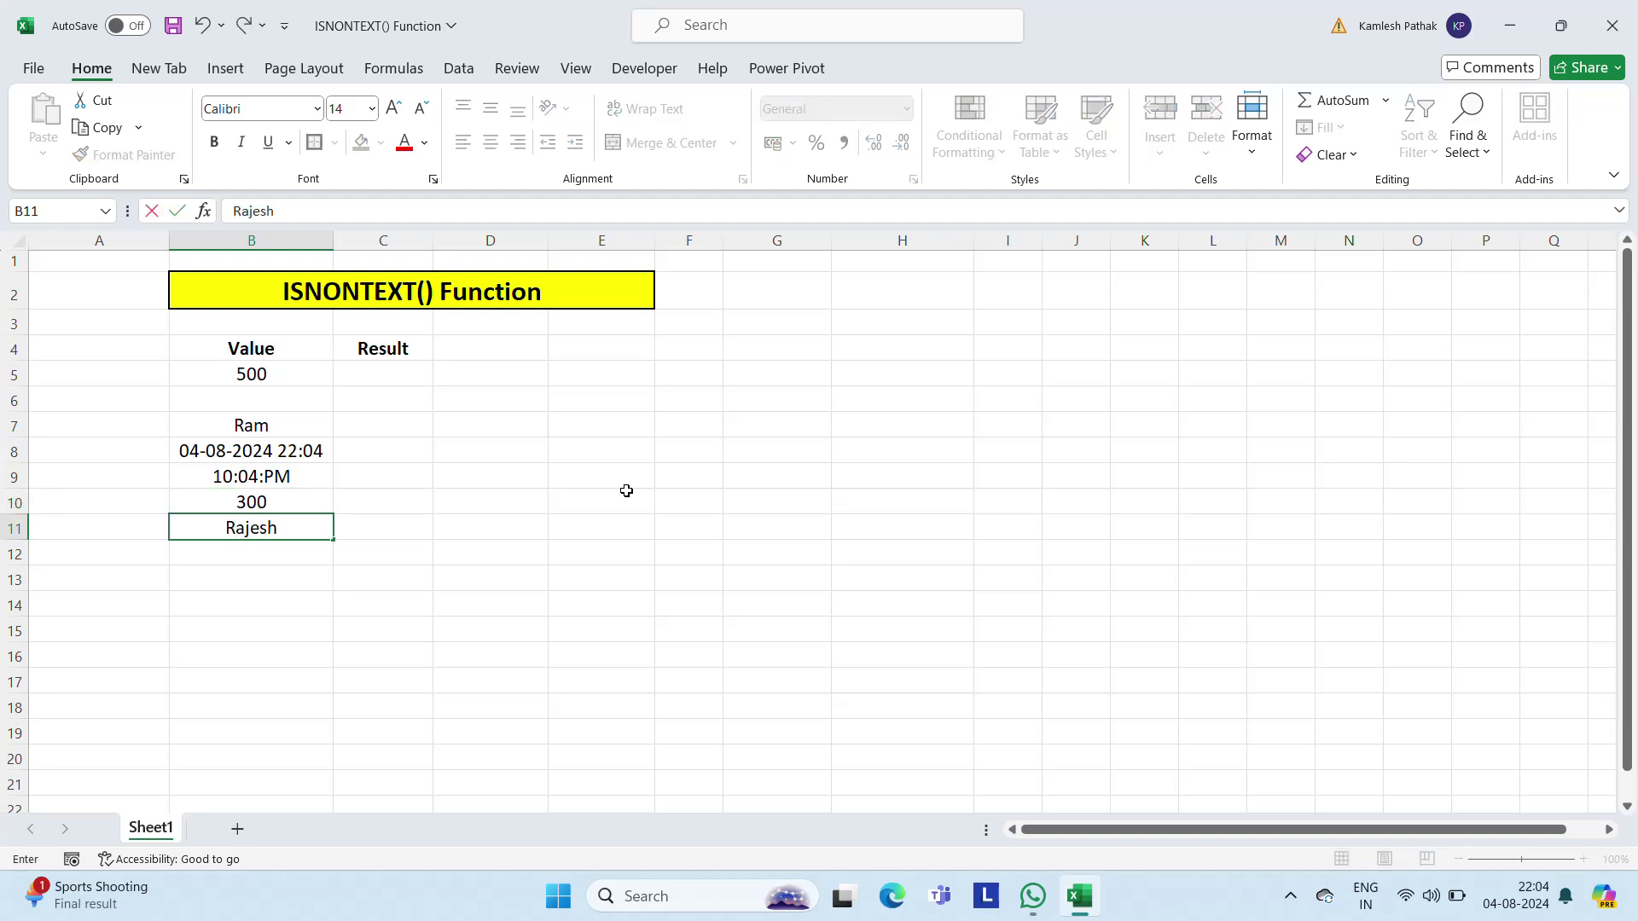
type(" 123")
key("Return")
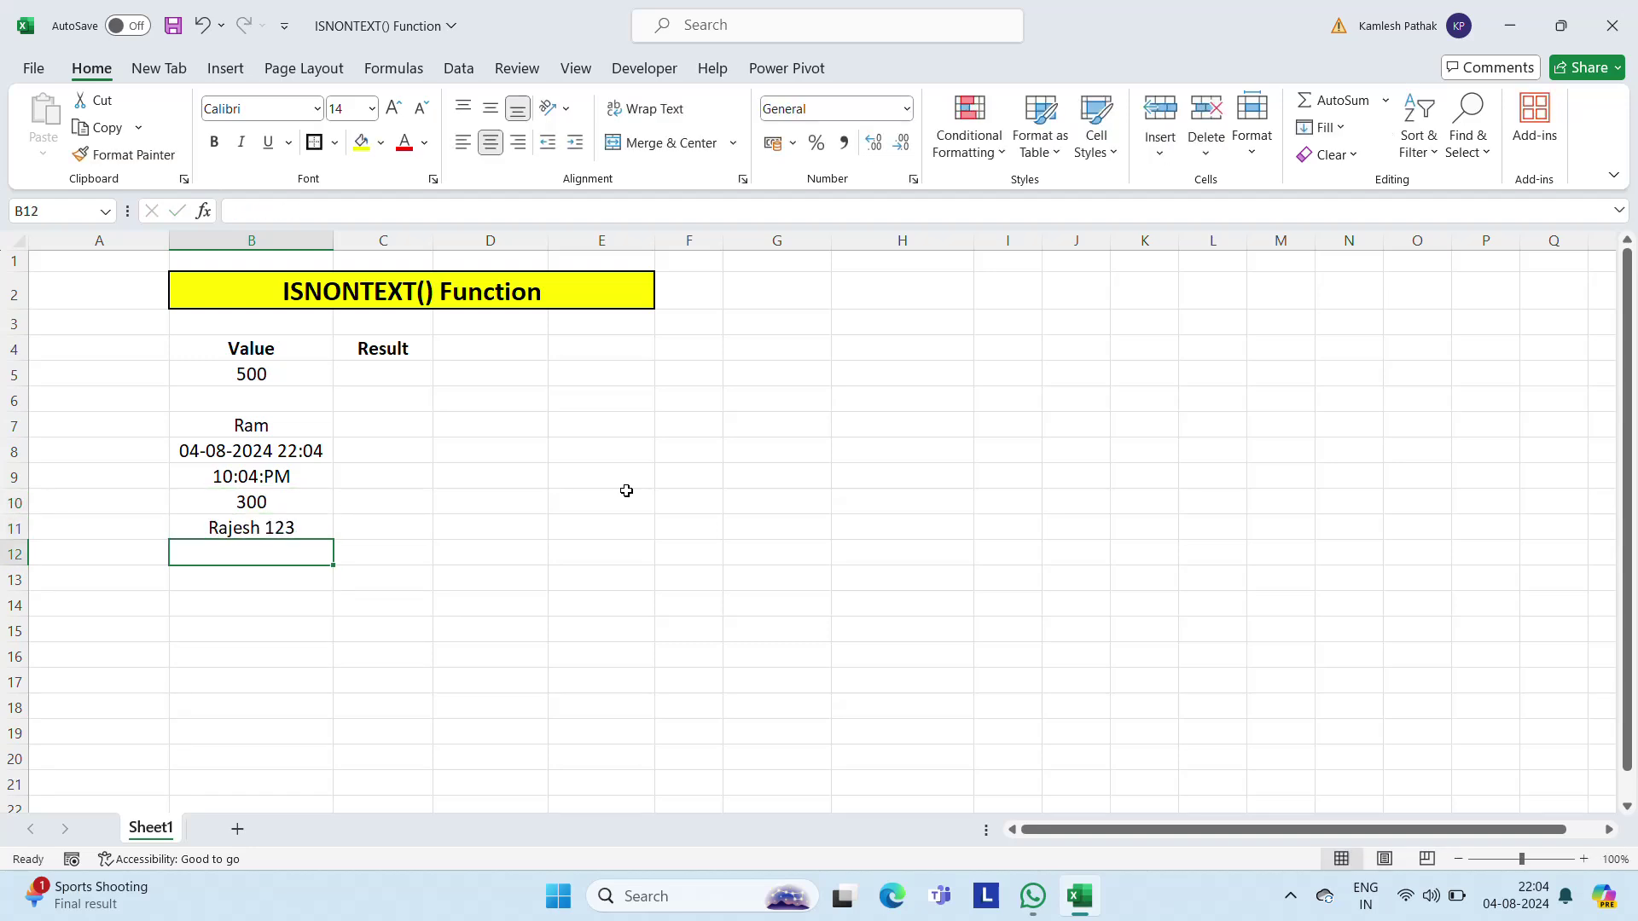
type("Meenu")
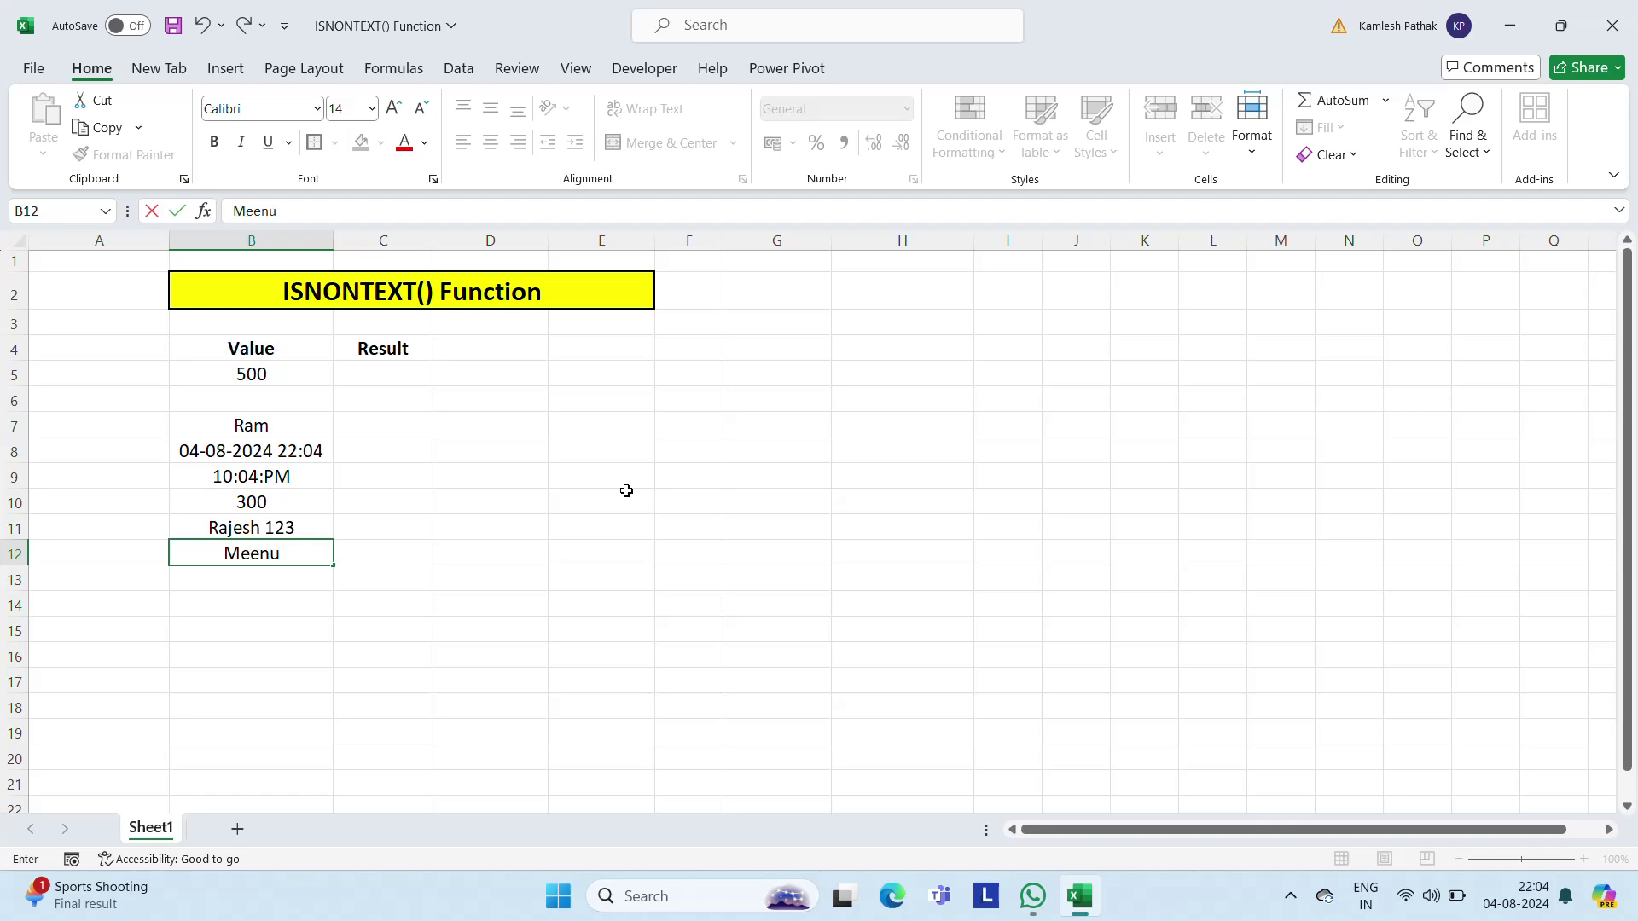
type("a 252")
key("Return")
- Apply all borders to the table range B4:C12 and widen the Result column
key("Up")
key("Up")
key("Up")
key("Up")
key("Up")
key("Up")
key("Up")
key("Up")
key("Up")
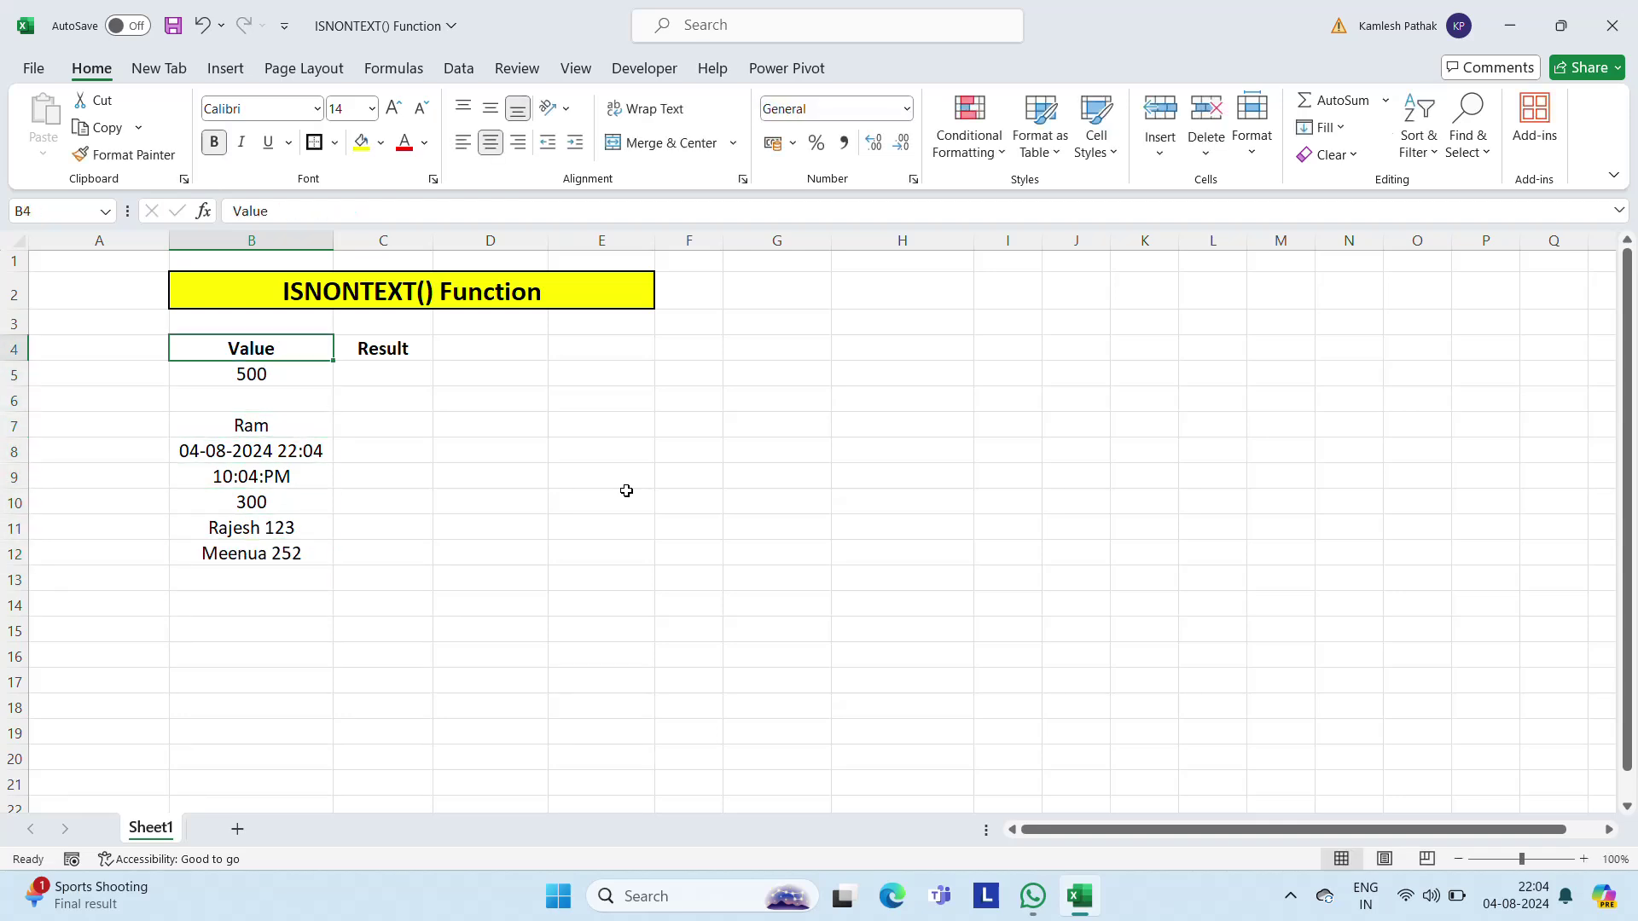
key("Down")
key("Up")
key("shift+Right")
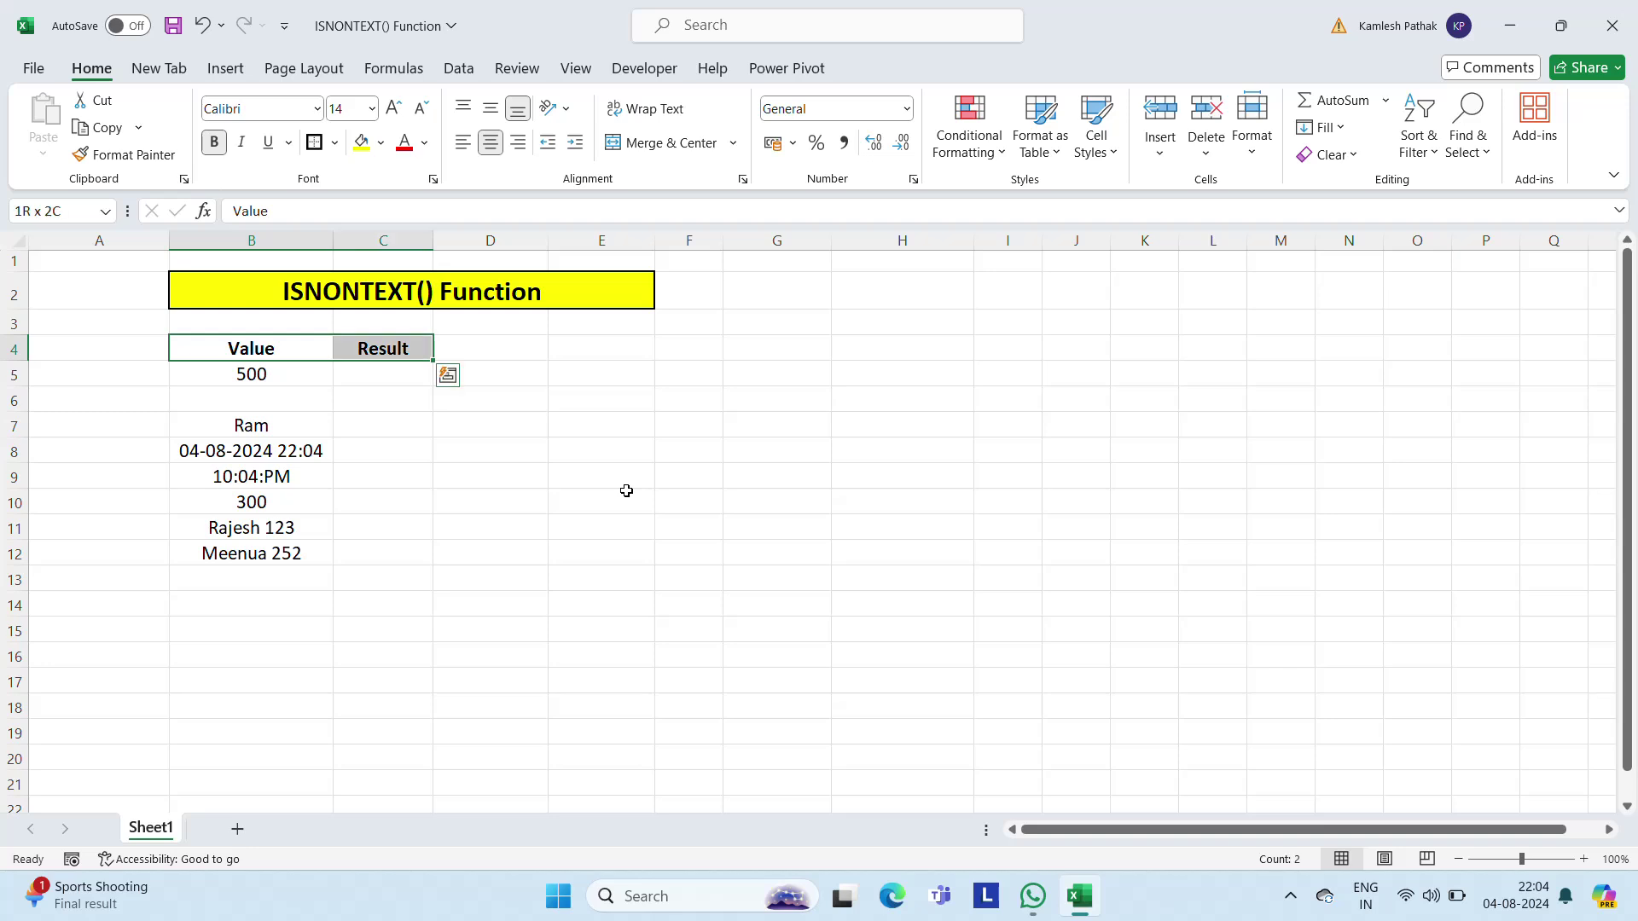
key("shift+Down")
key("shift+Down")
key("shift+Down")
key("shift+Down")
key("shift+Down")
key("shift+Down")
key("shift+Down")
key("shift+Down")
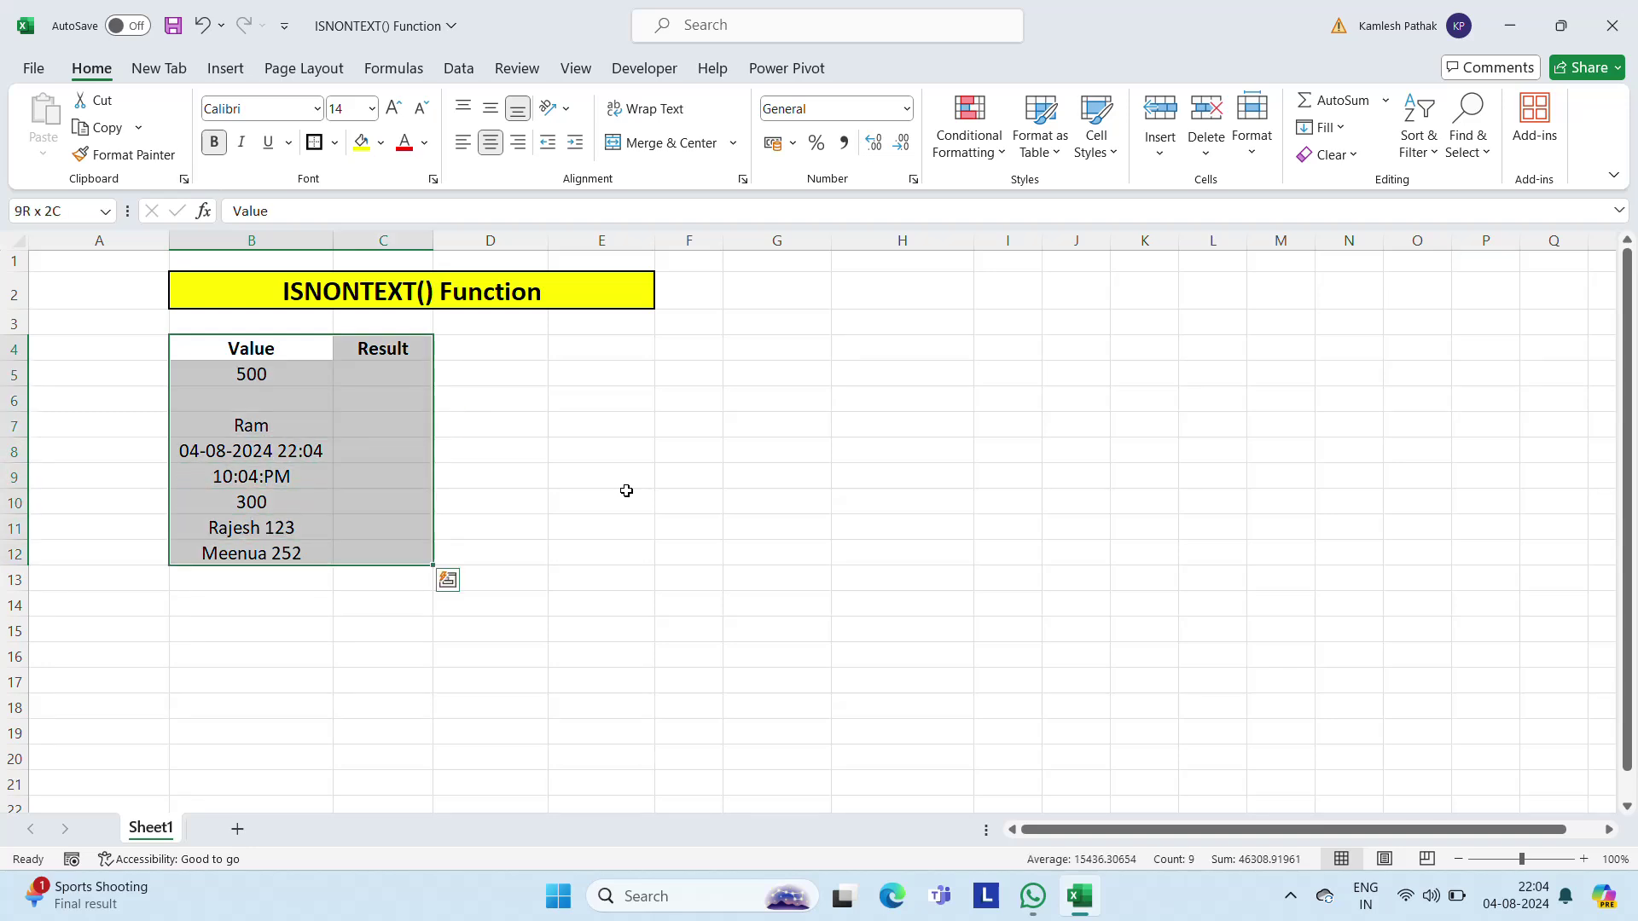
left_click(335, 153)
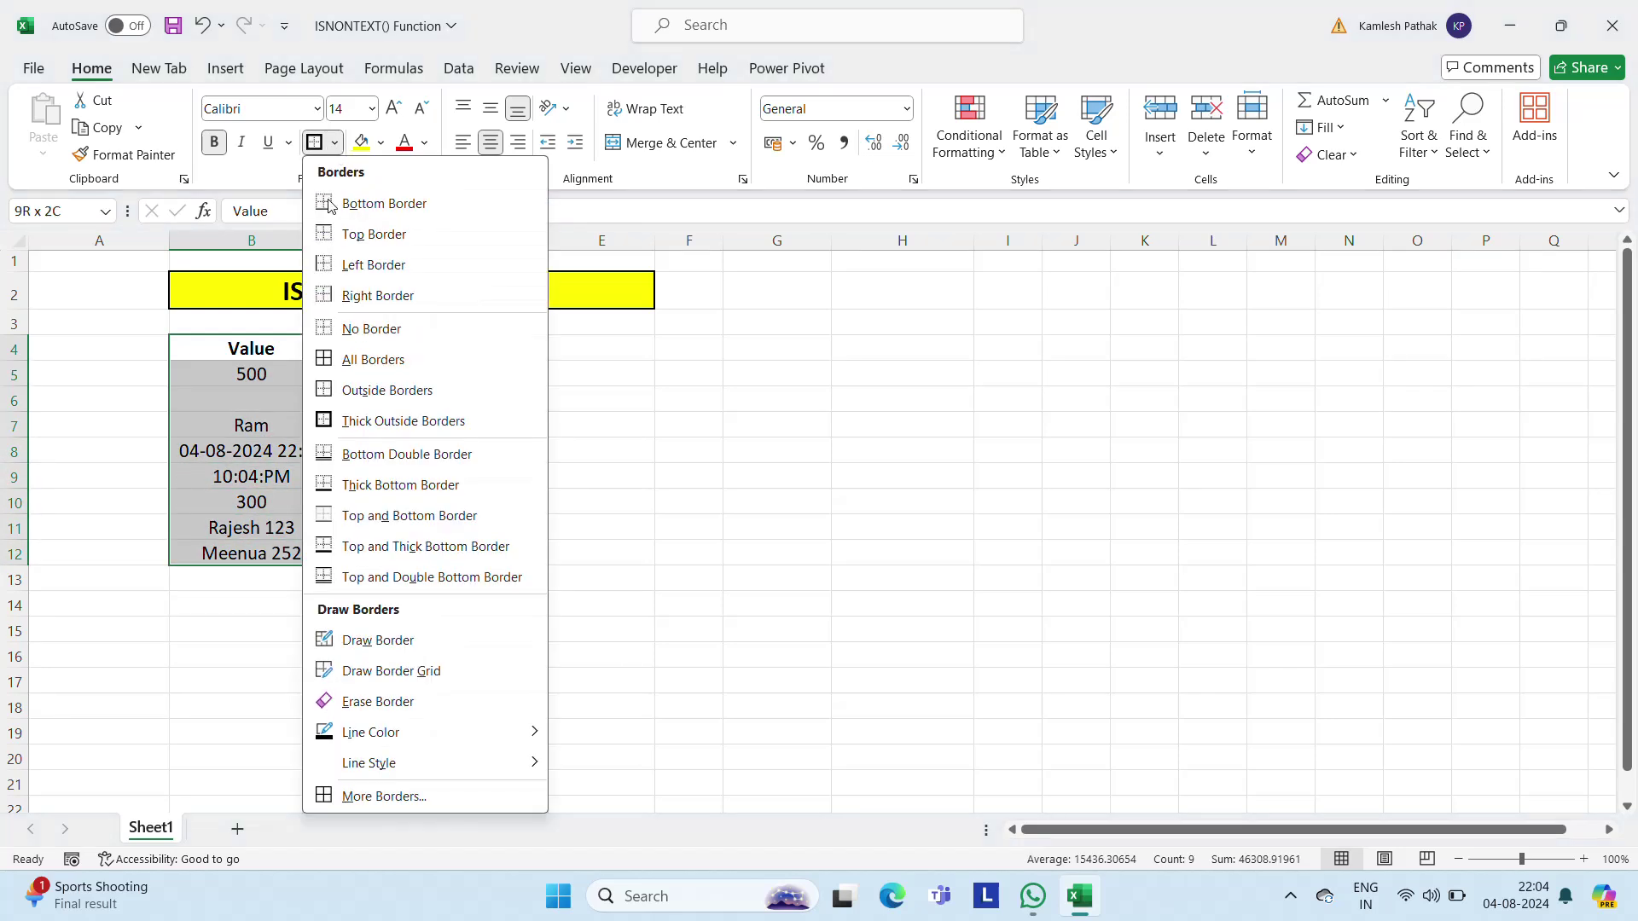
left_click(447, 361)
left_click(449, 367)
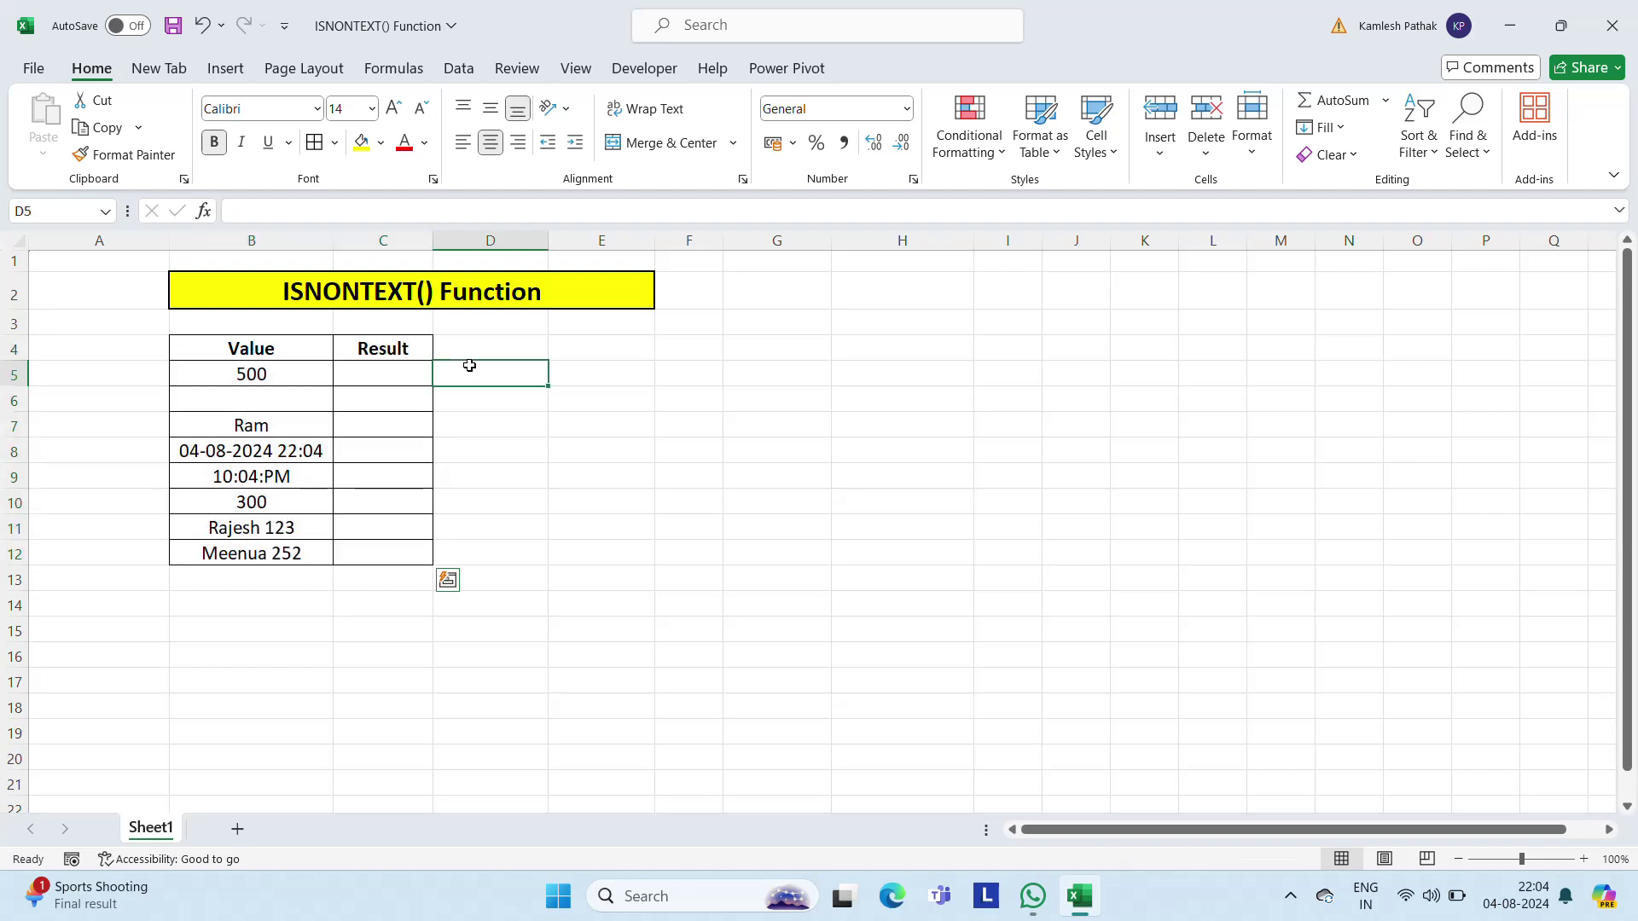
left_click_drag(433, 240, 490, 226)
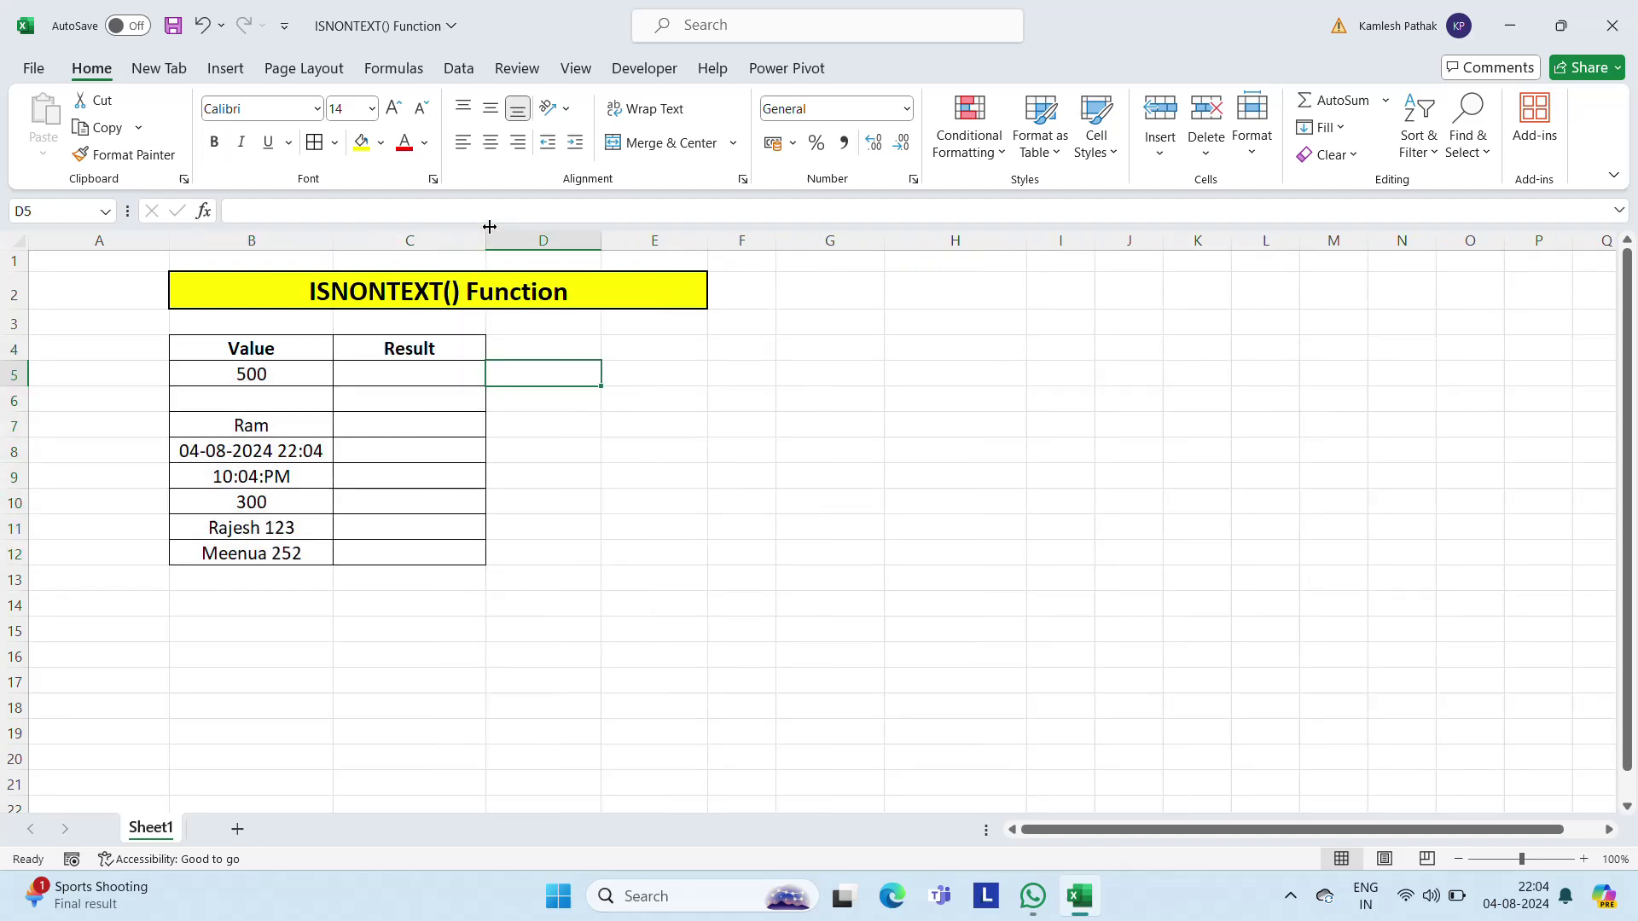
- Enter the formula =ISNONTEXT(B5) in C5 to test the first value in the table
left_click(442, 371)
type("=is")
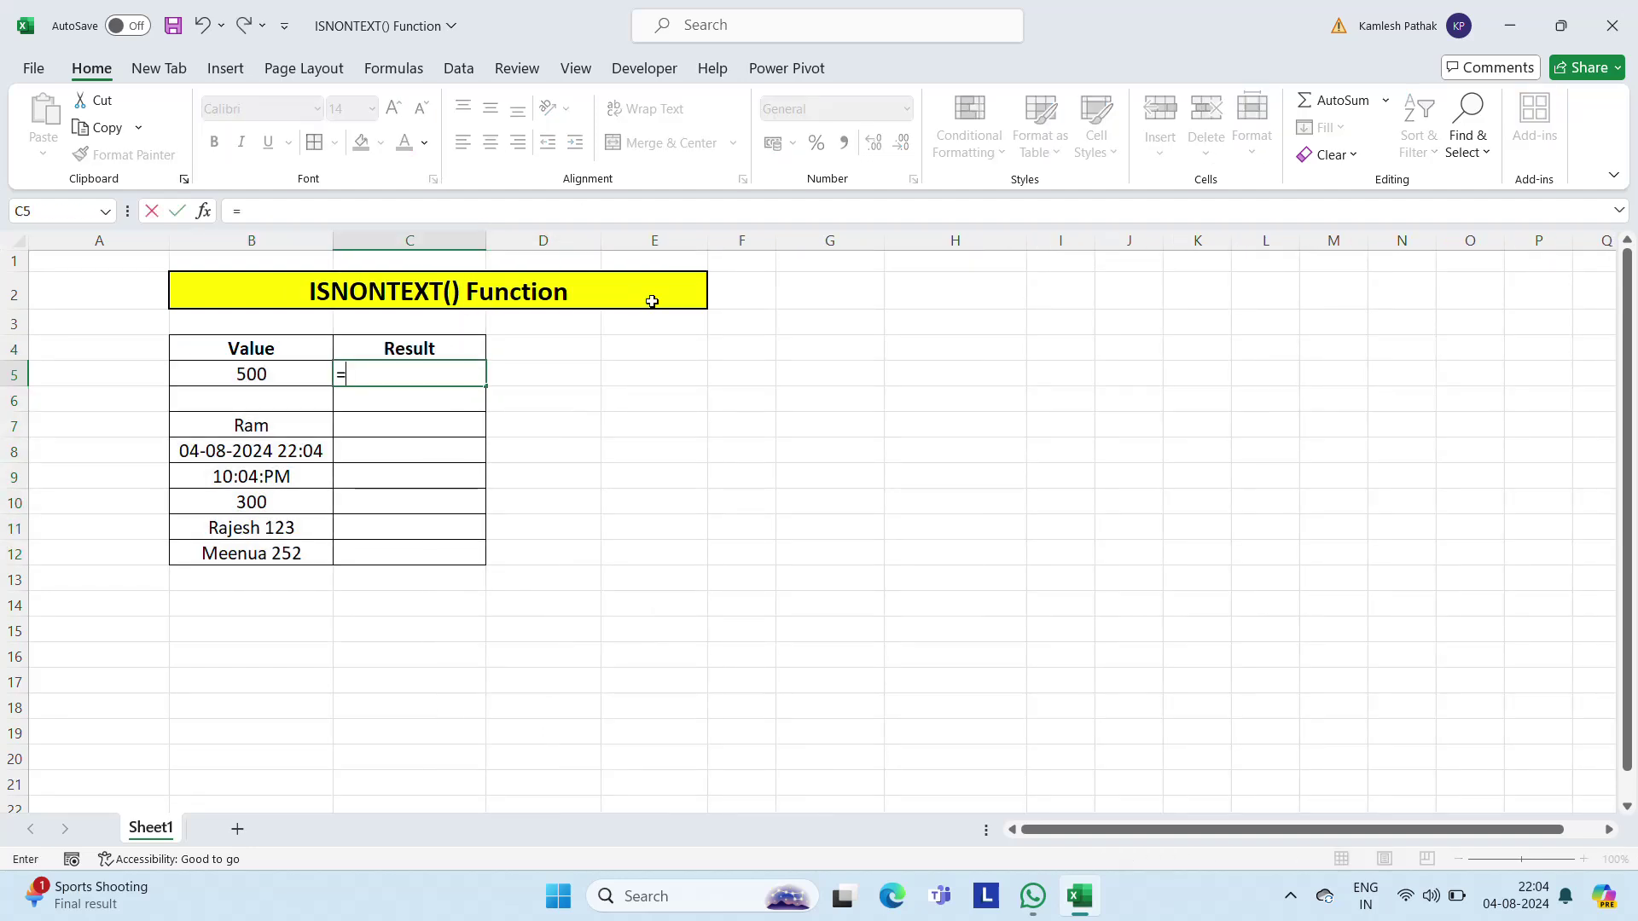
key("Down")
key("Down")
key("Down")
key("Down")
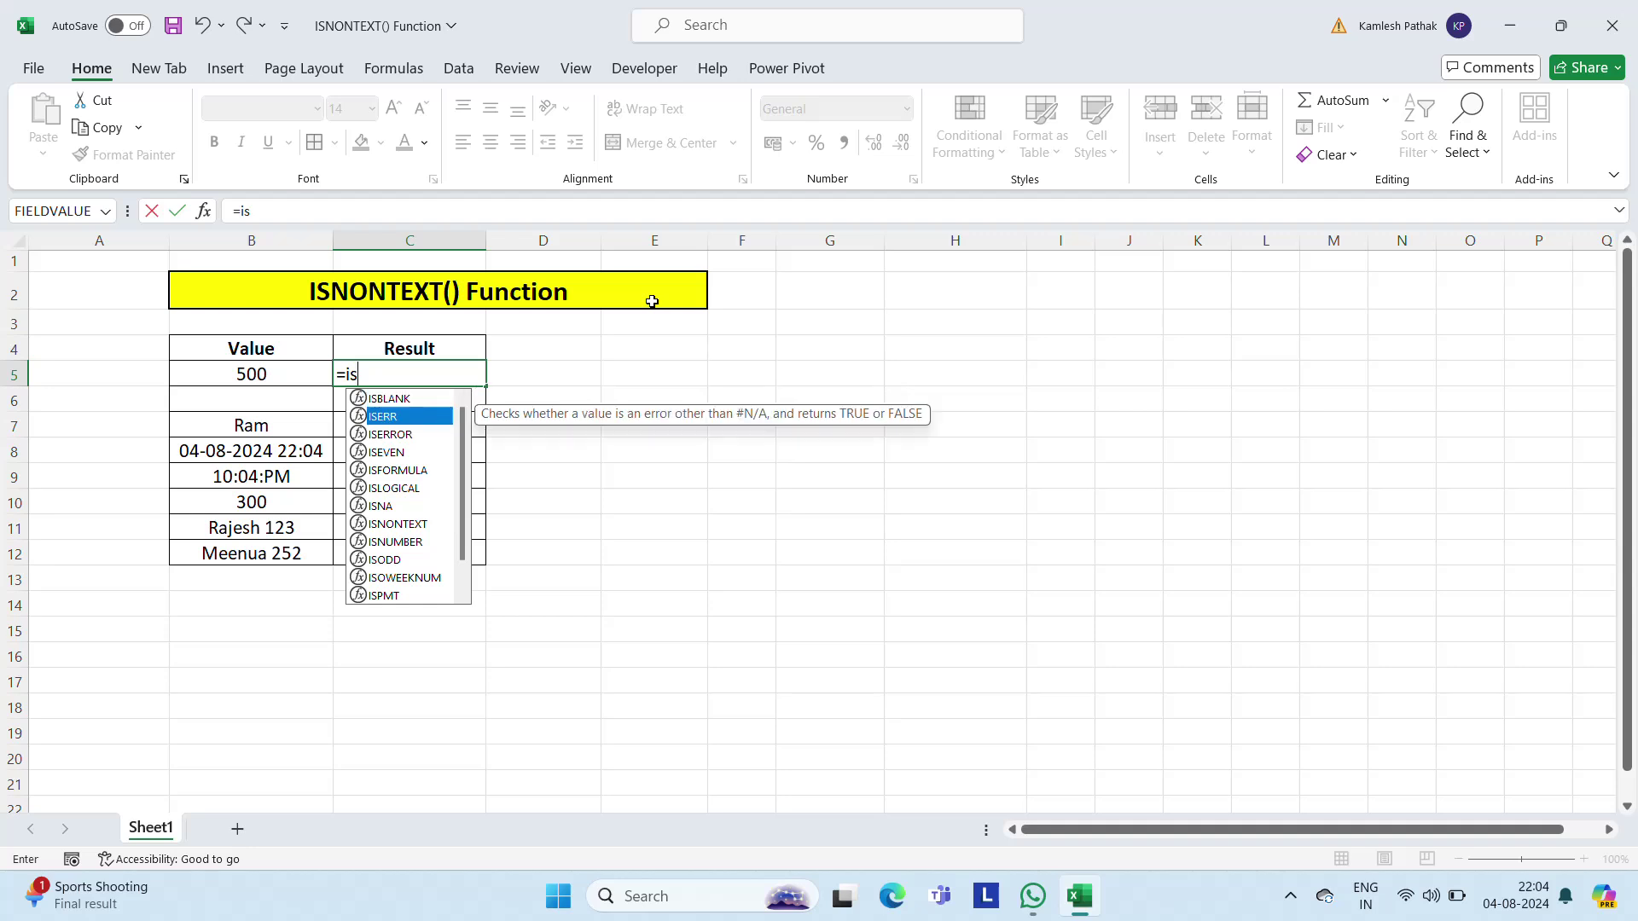
key("Down")
key("Down")
key("Down")
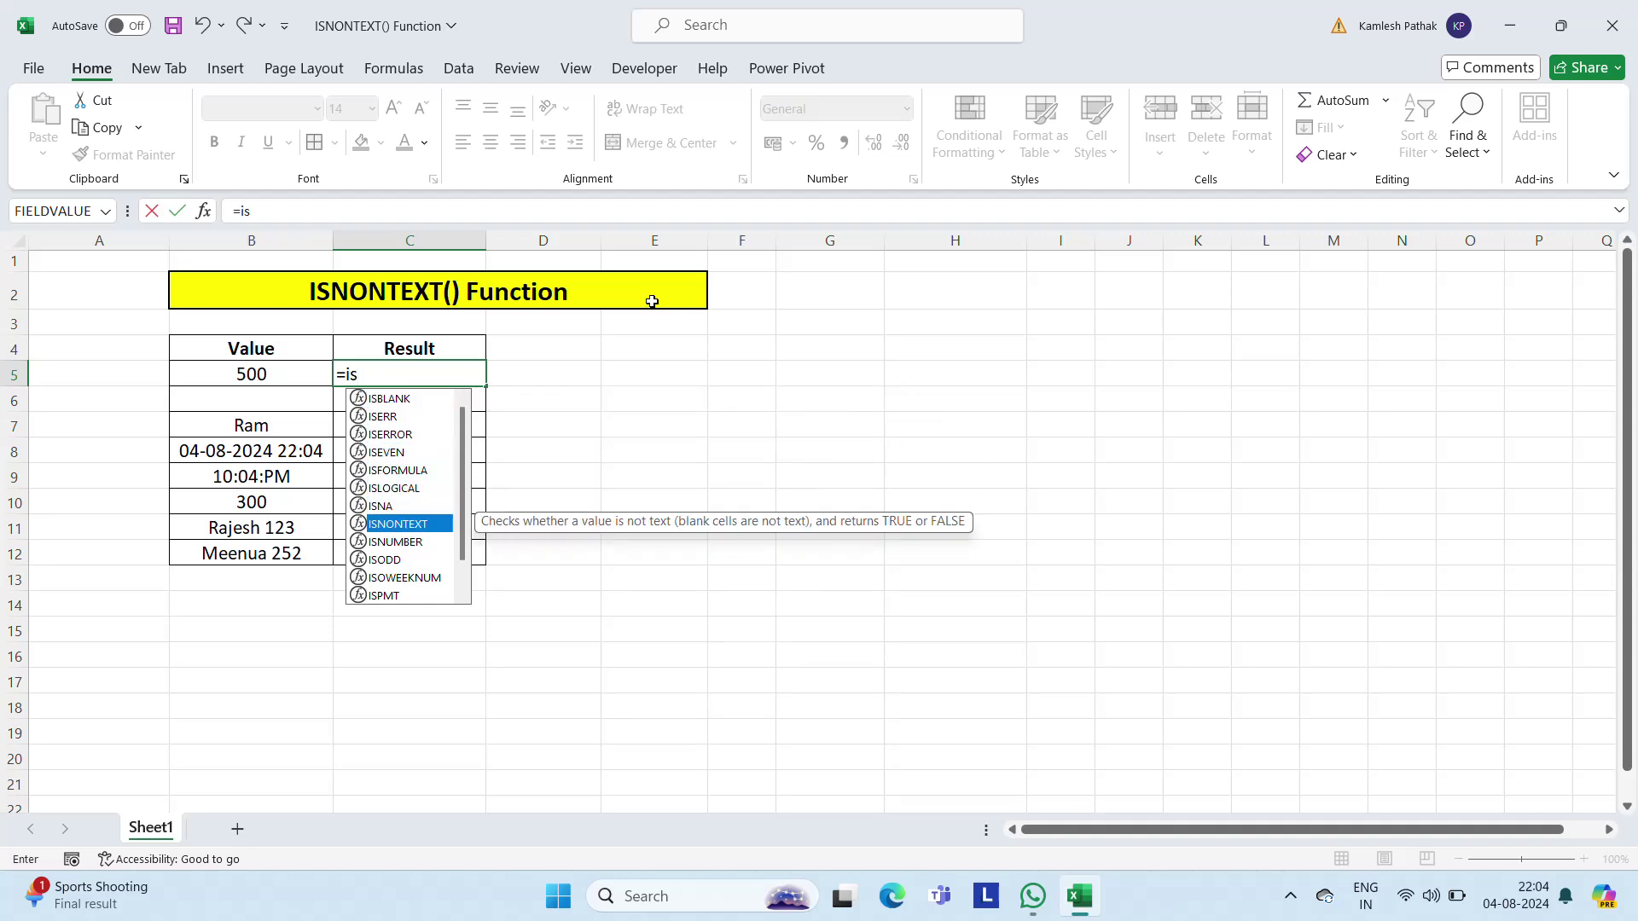
key("Tab")
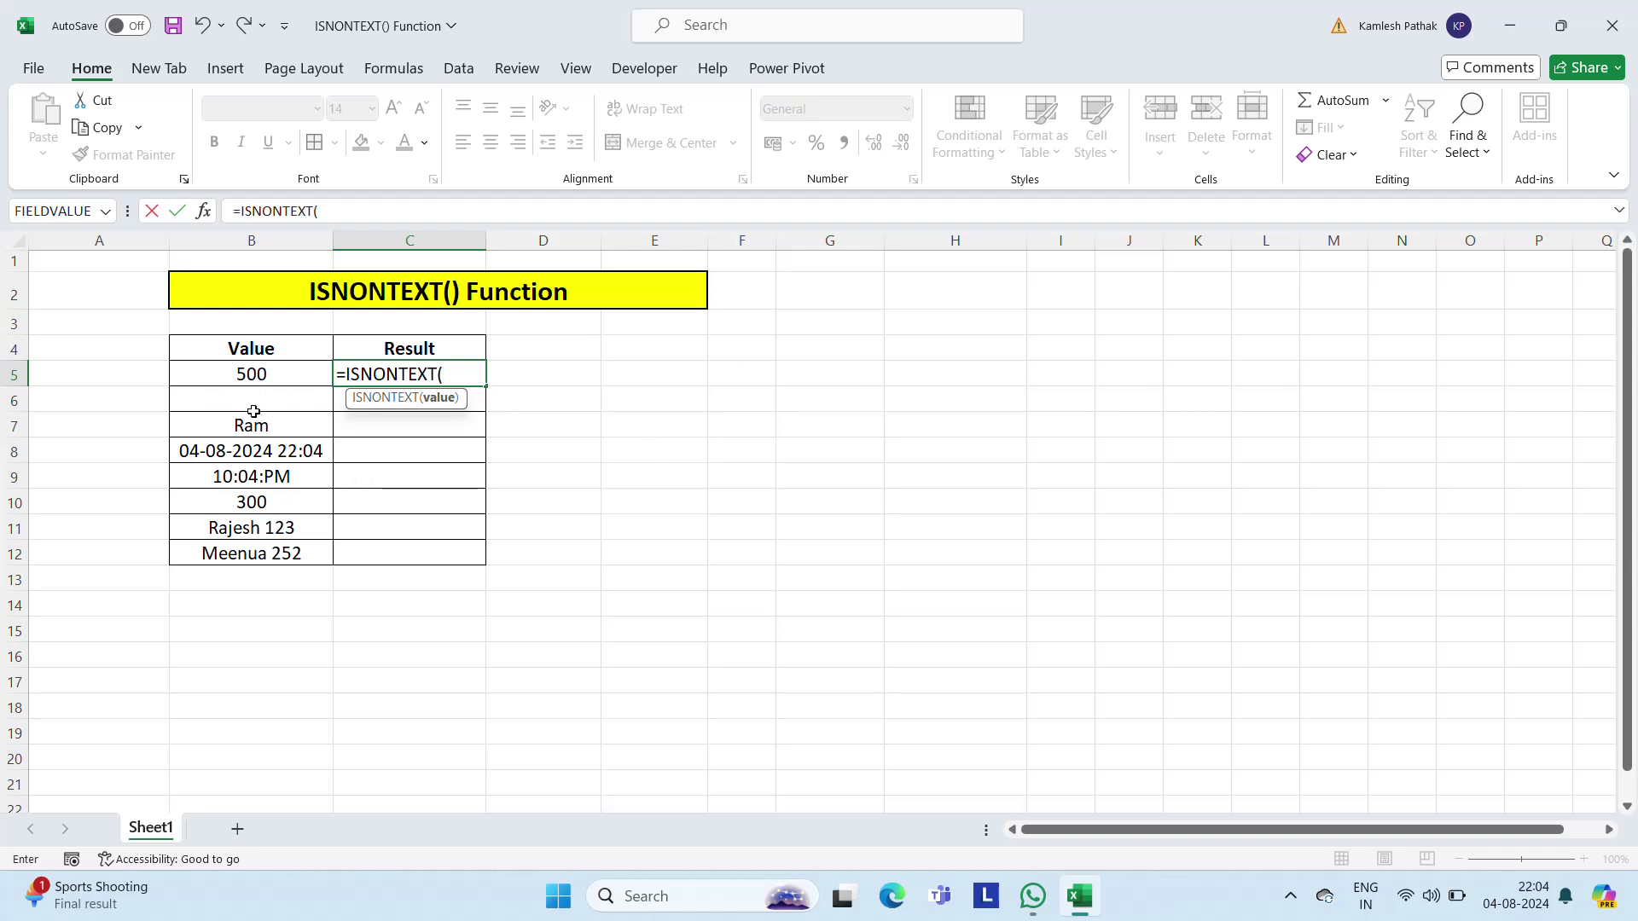
left_click(254, 377)
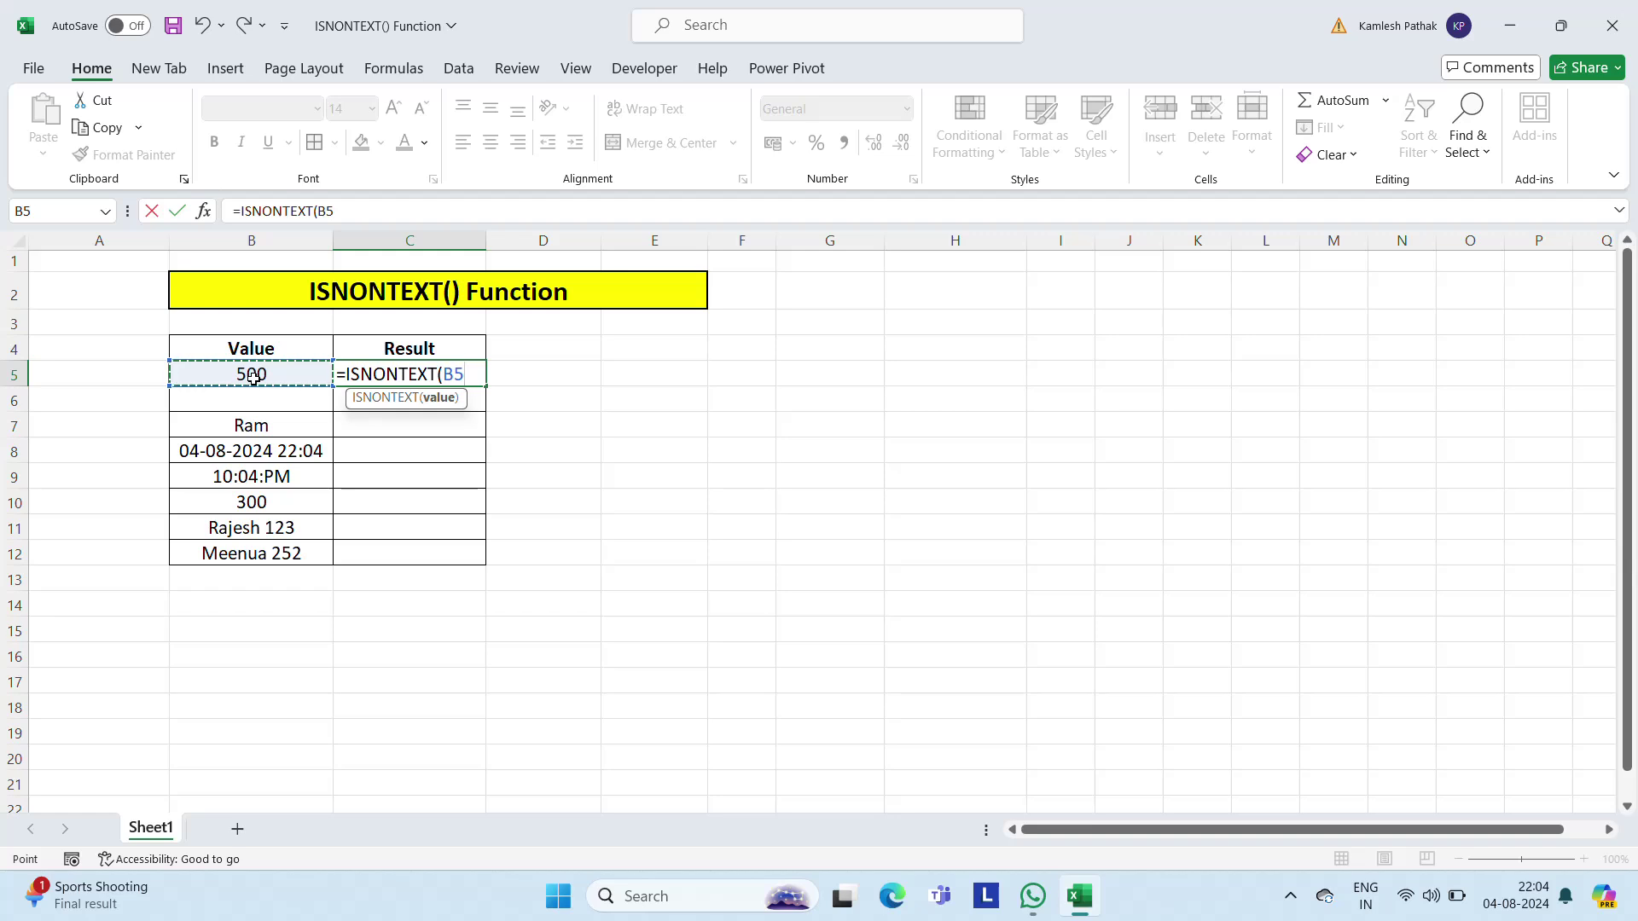
type(")")
key("ctrl+Return")
- Copy the ISNONTEXT formula from C5 down through C12
key("ctrl+c")
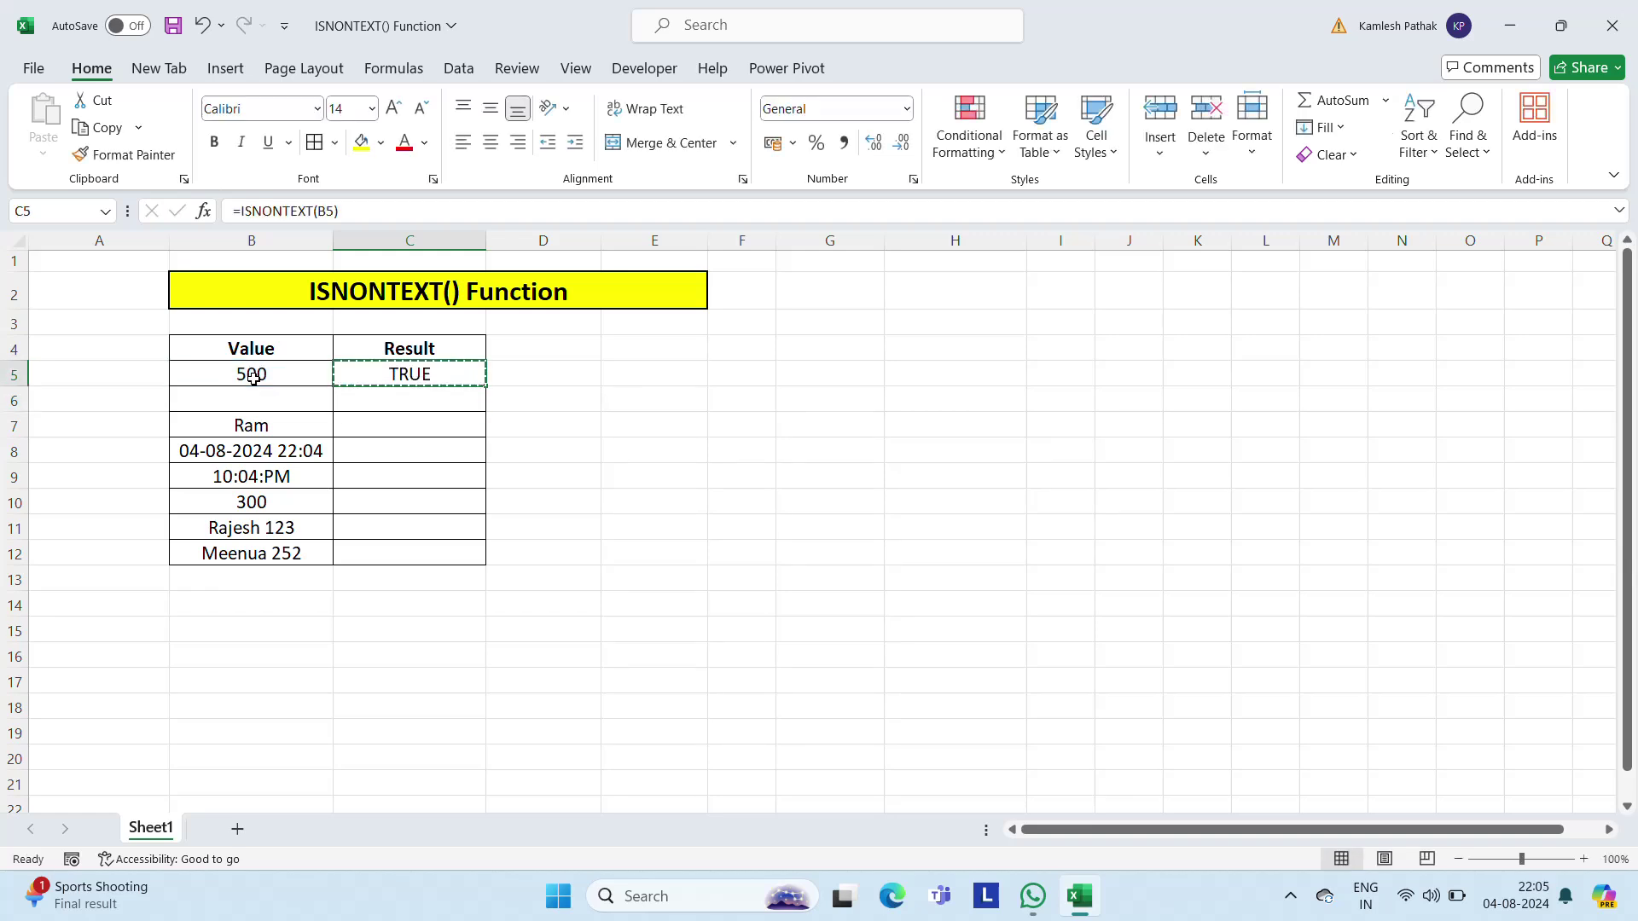
key("shift+Down")
key("shift+Down")
key("shift+Down")
key("shift+Down")
key("shift+Down")
key("shift+Down")
key("shift+Down")
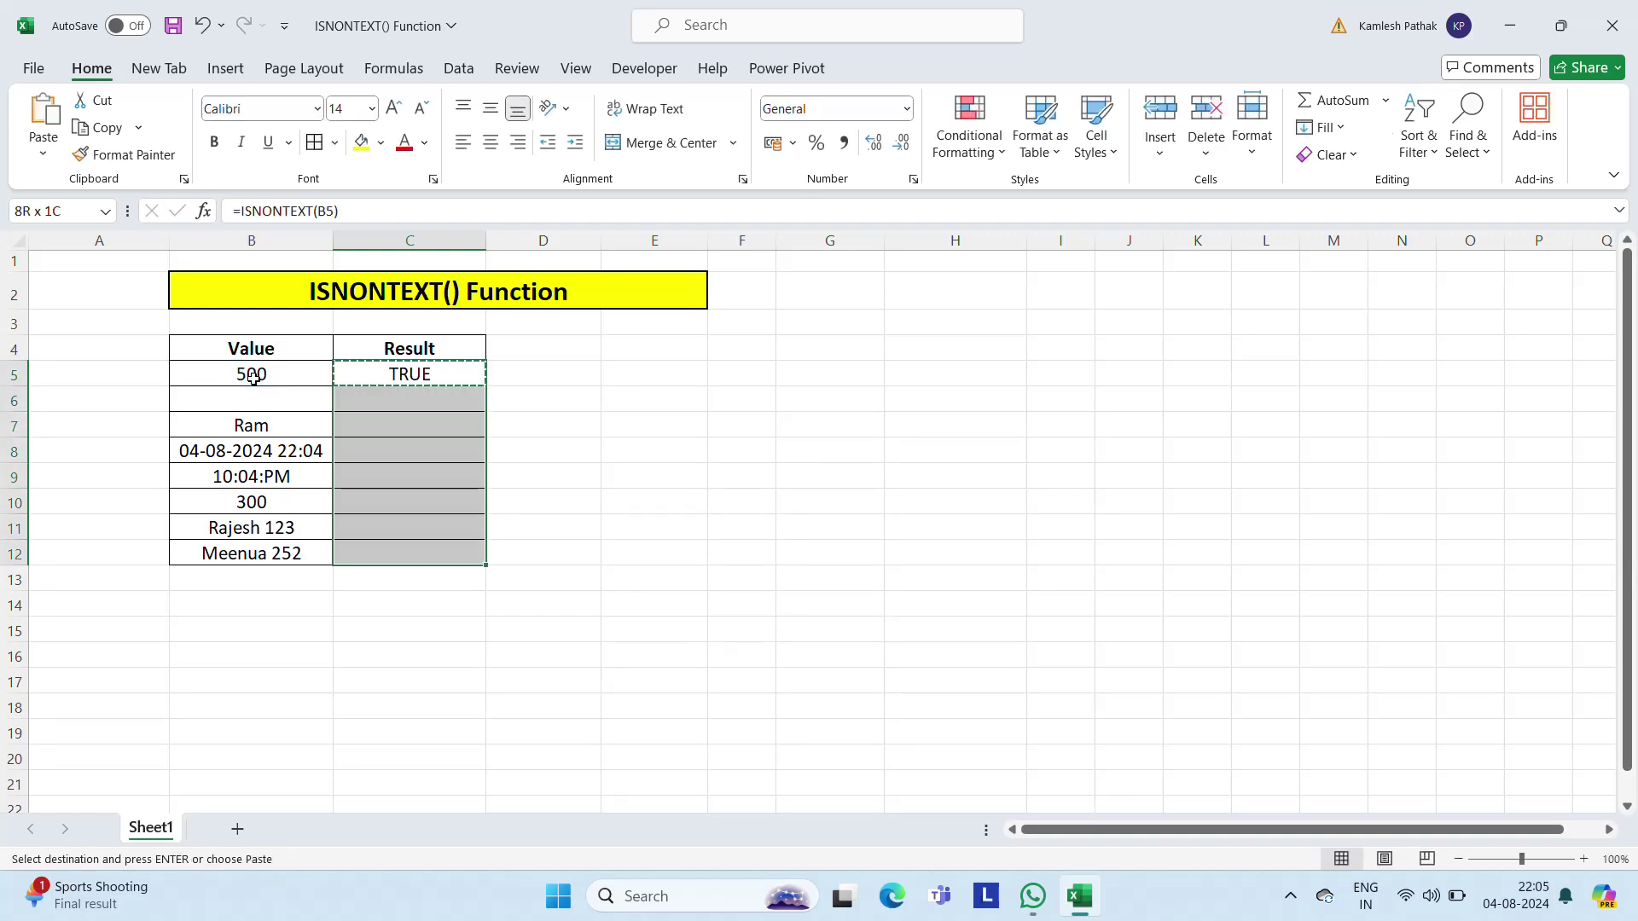
key("ctrl+v")
key("Escape")
key("Down")
key("Up")
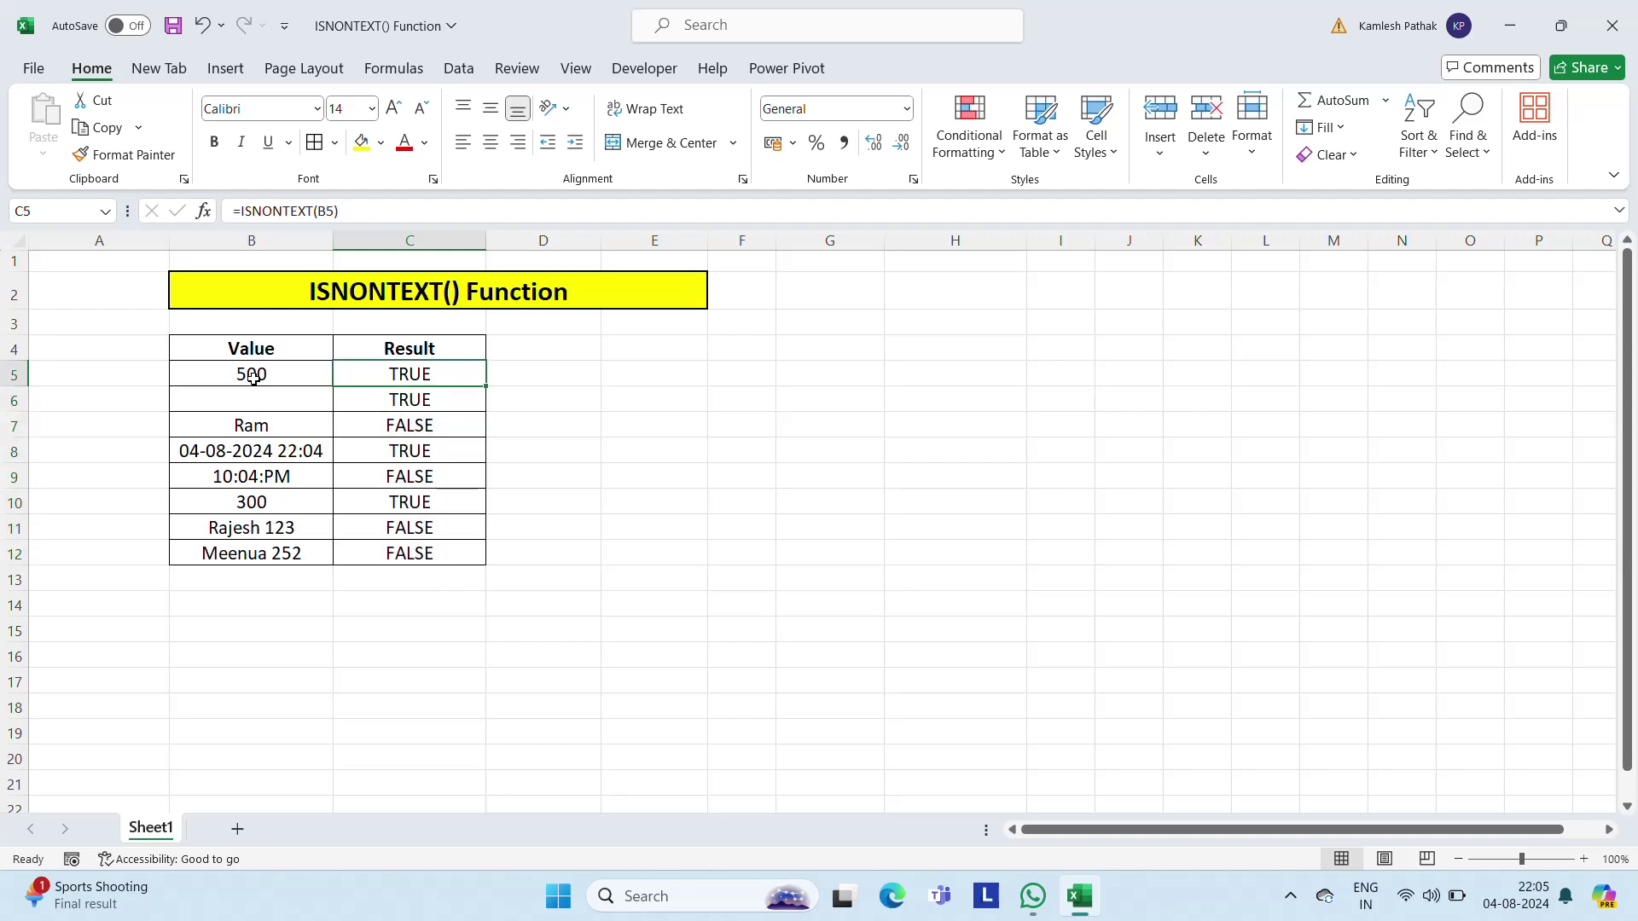
- Examine the values in B5:B9 against their ISNONTEXT results, including the blank, text, date and time entries
key("Left")
key("Right")
left_click(254, 378)
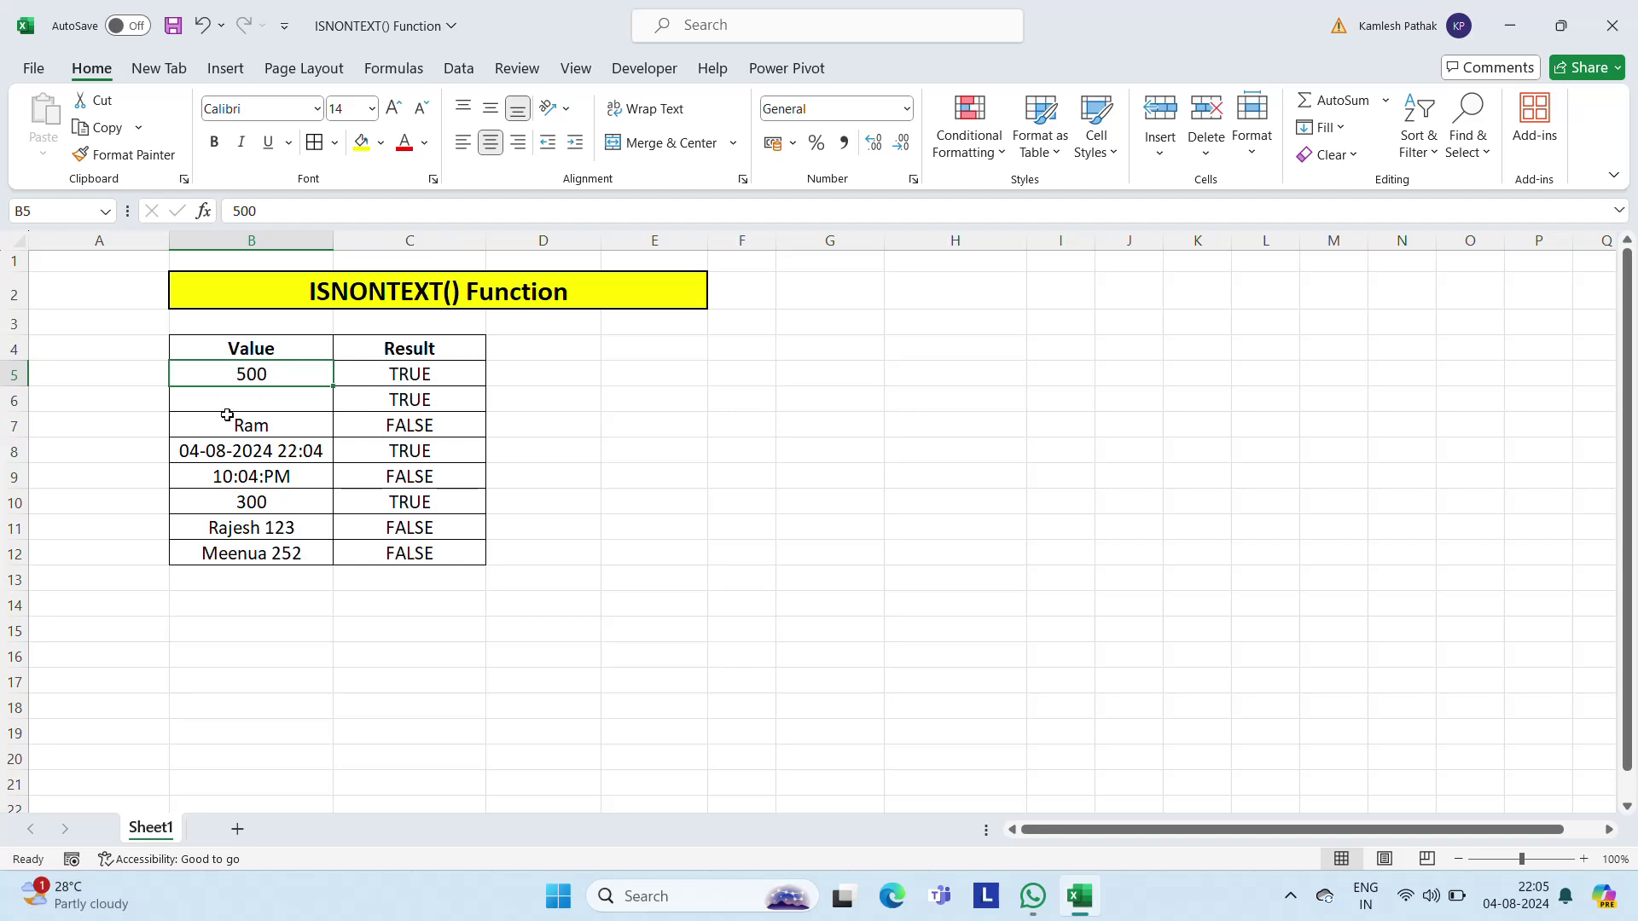
left_click(265, 399)
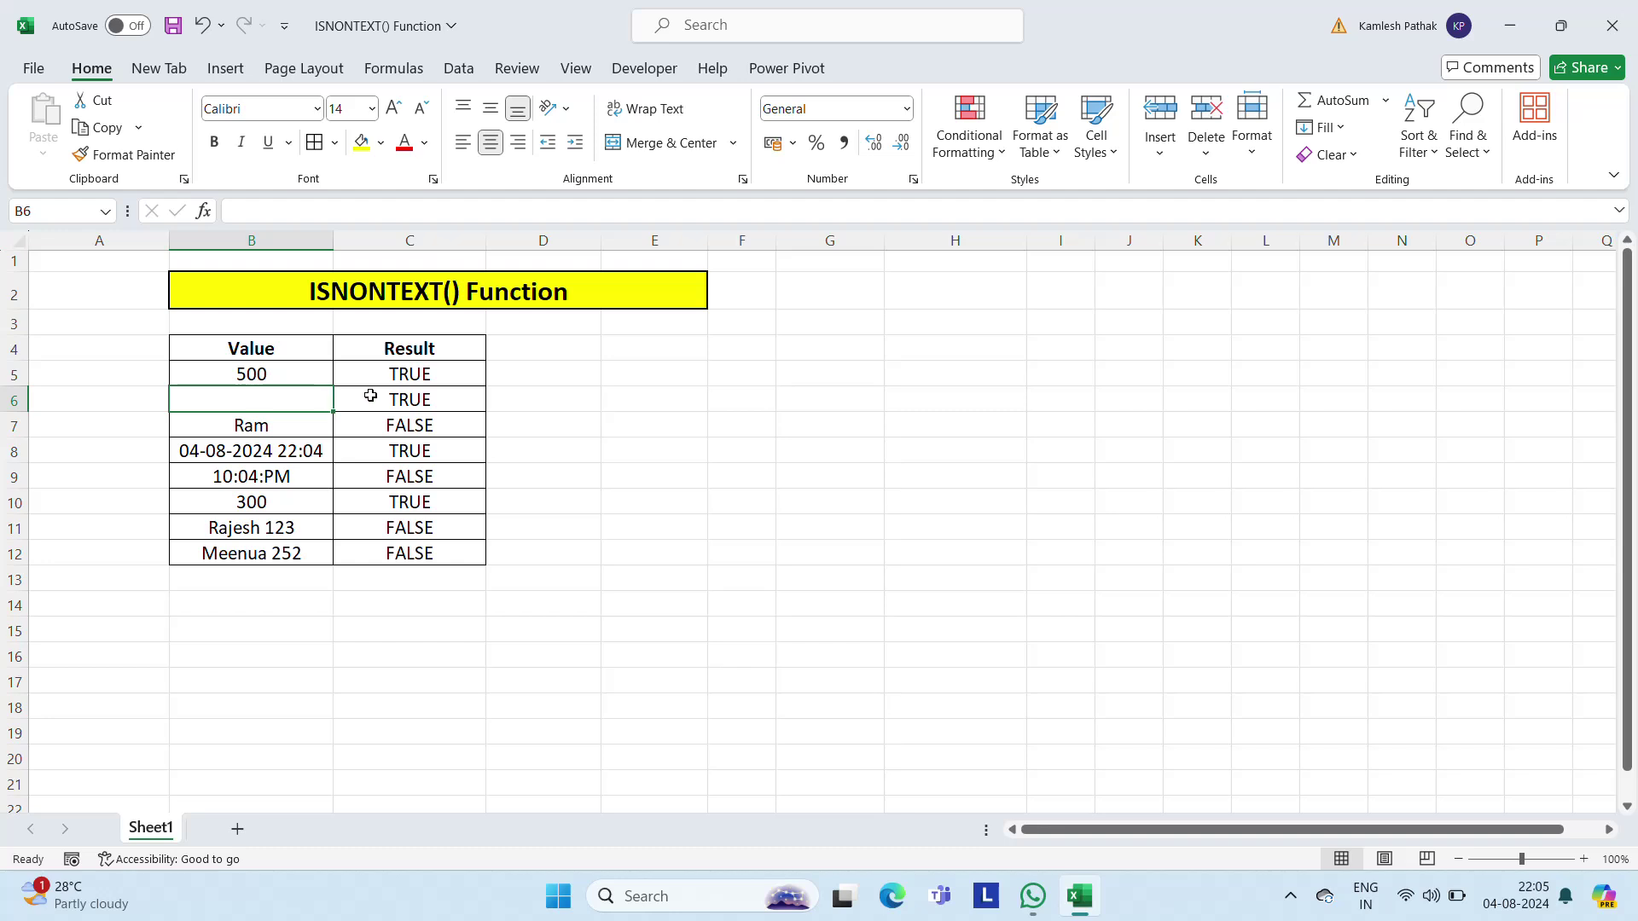
left_click(419, 398)
left_click(259, 428)
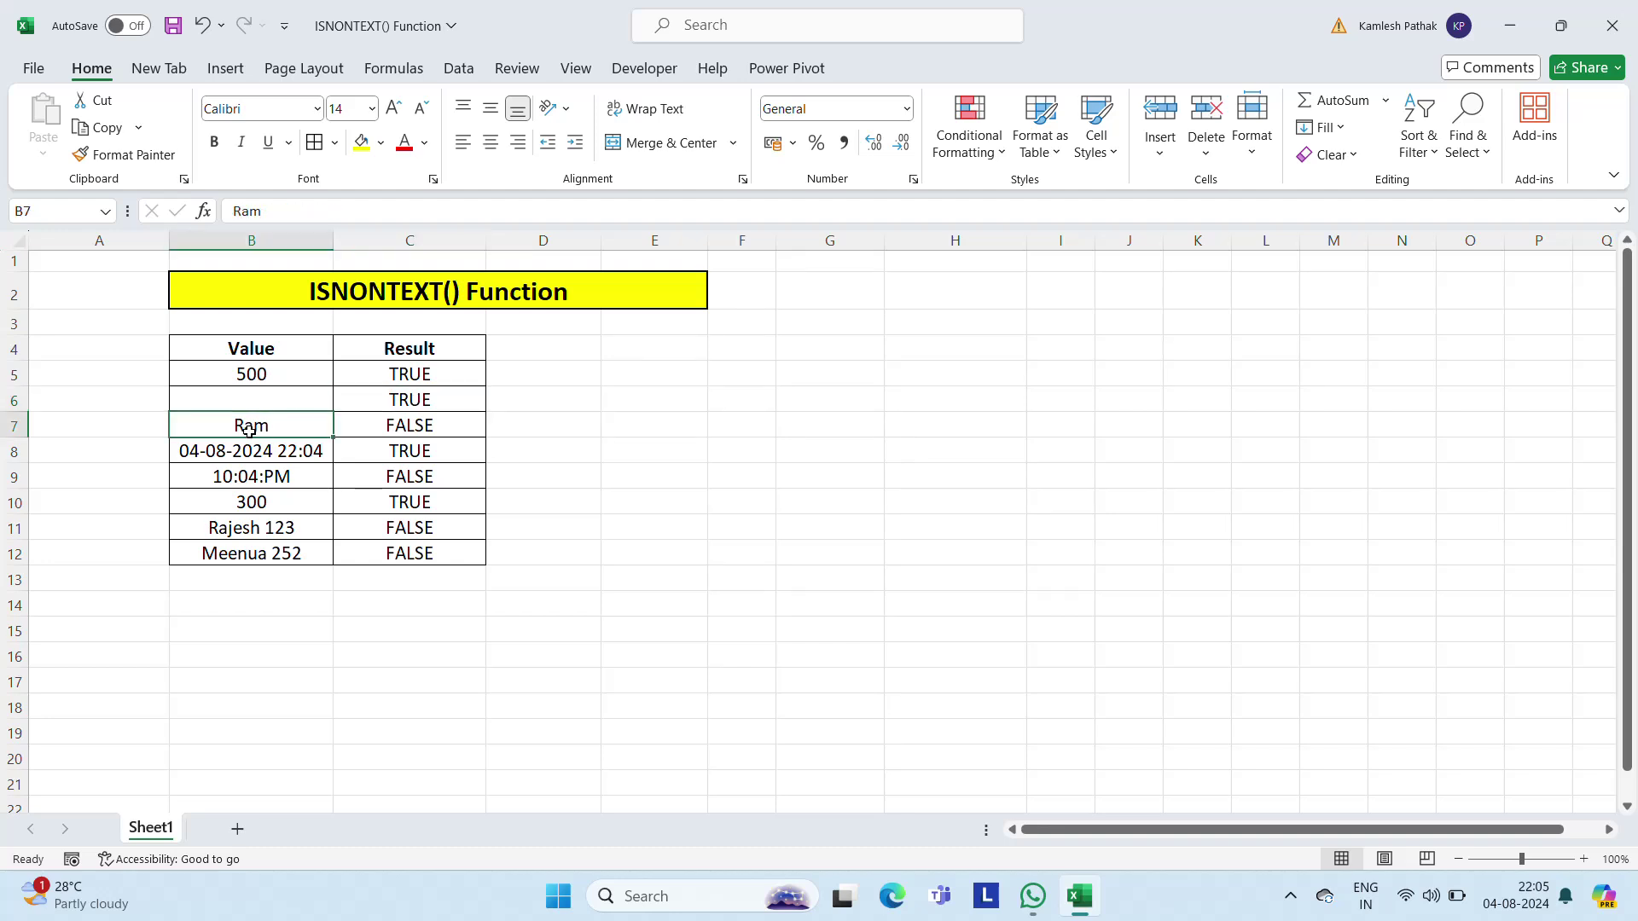
left_click(423, 442)
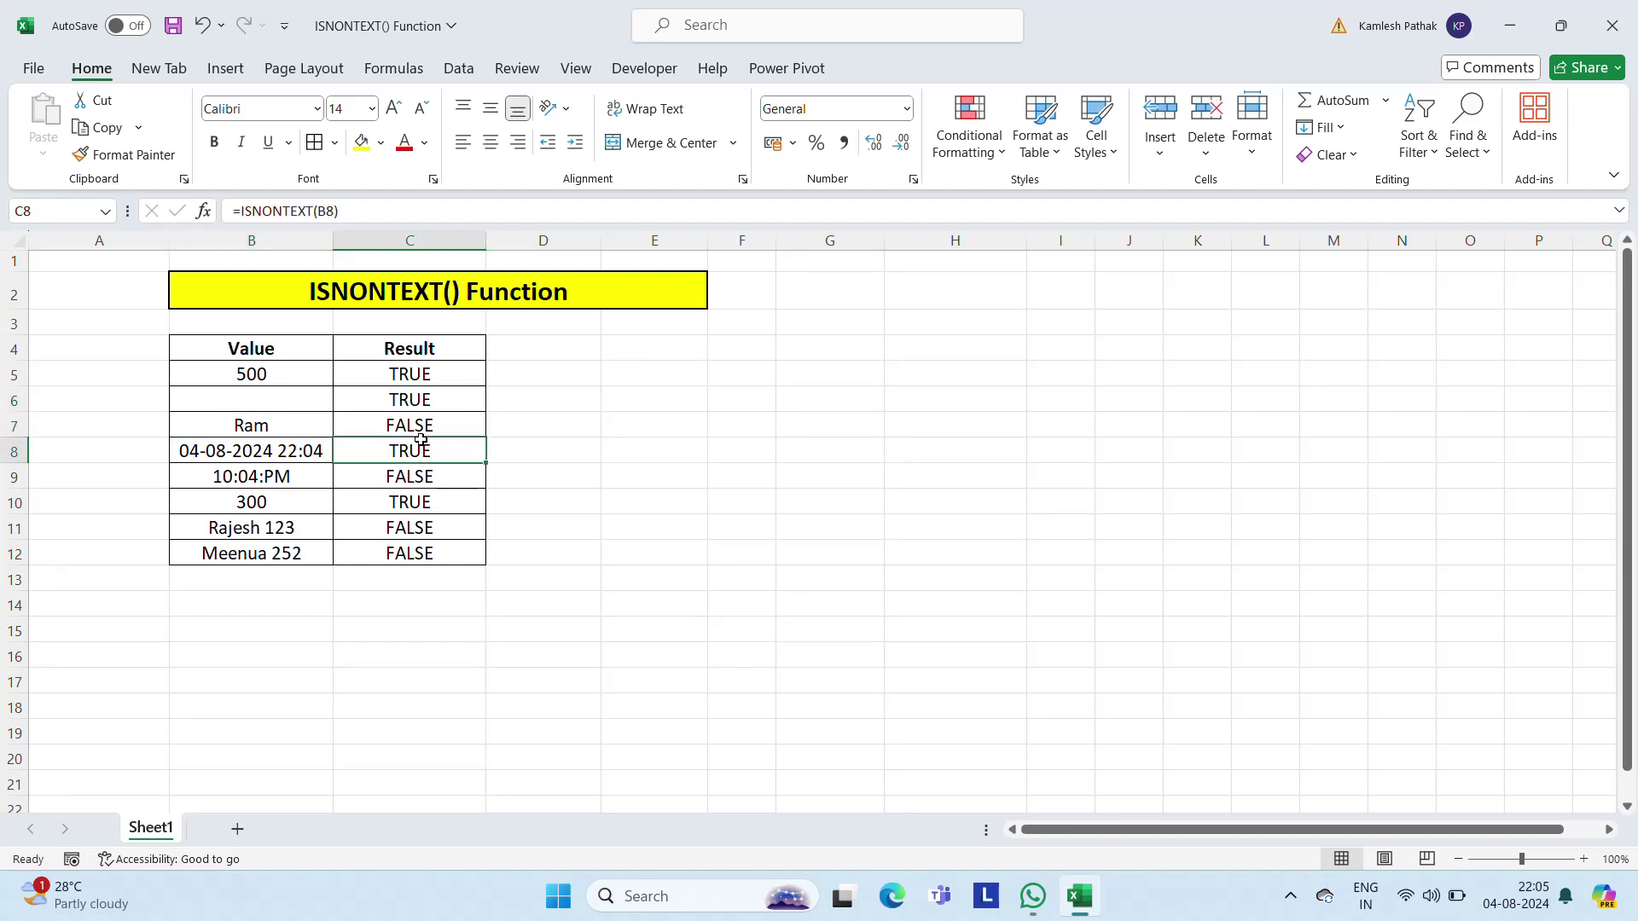
left_click(206, 461)
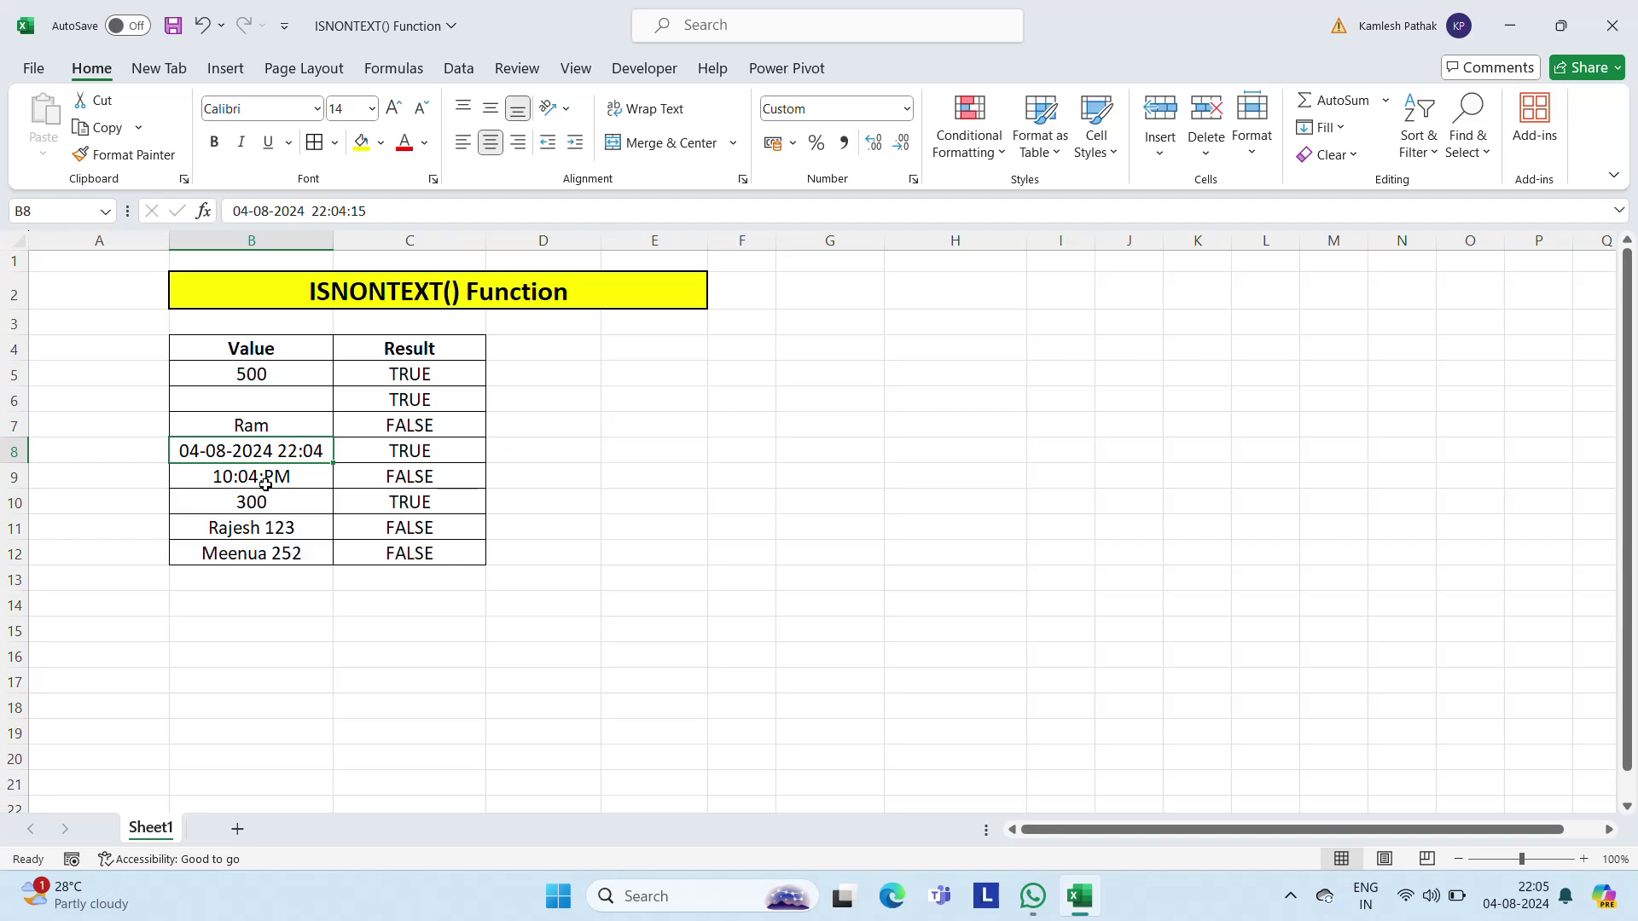
left_click(308, 479)
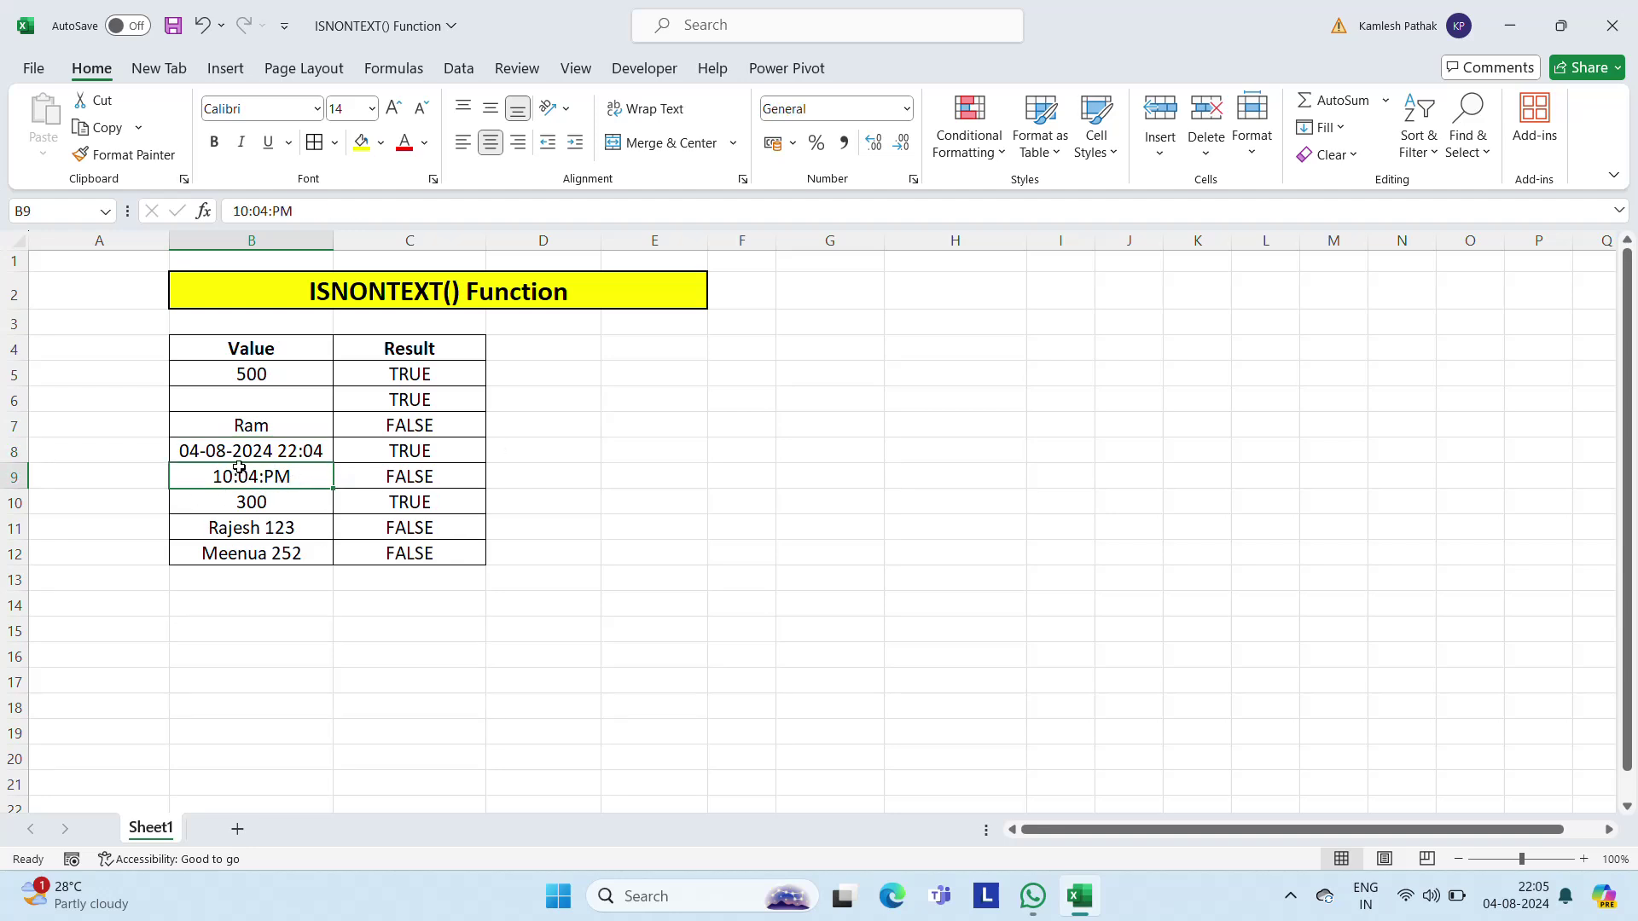
- Remove the ":PM" suffix from the time in B9, leaving 10:04
double_click(312, 486)
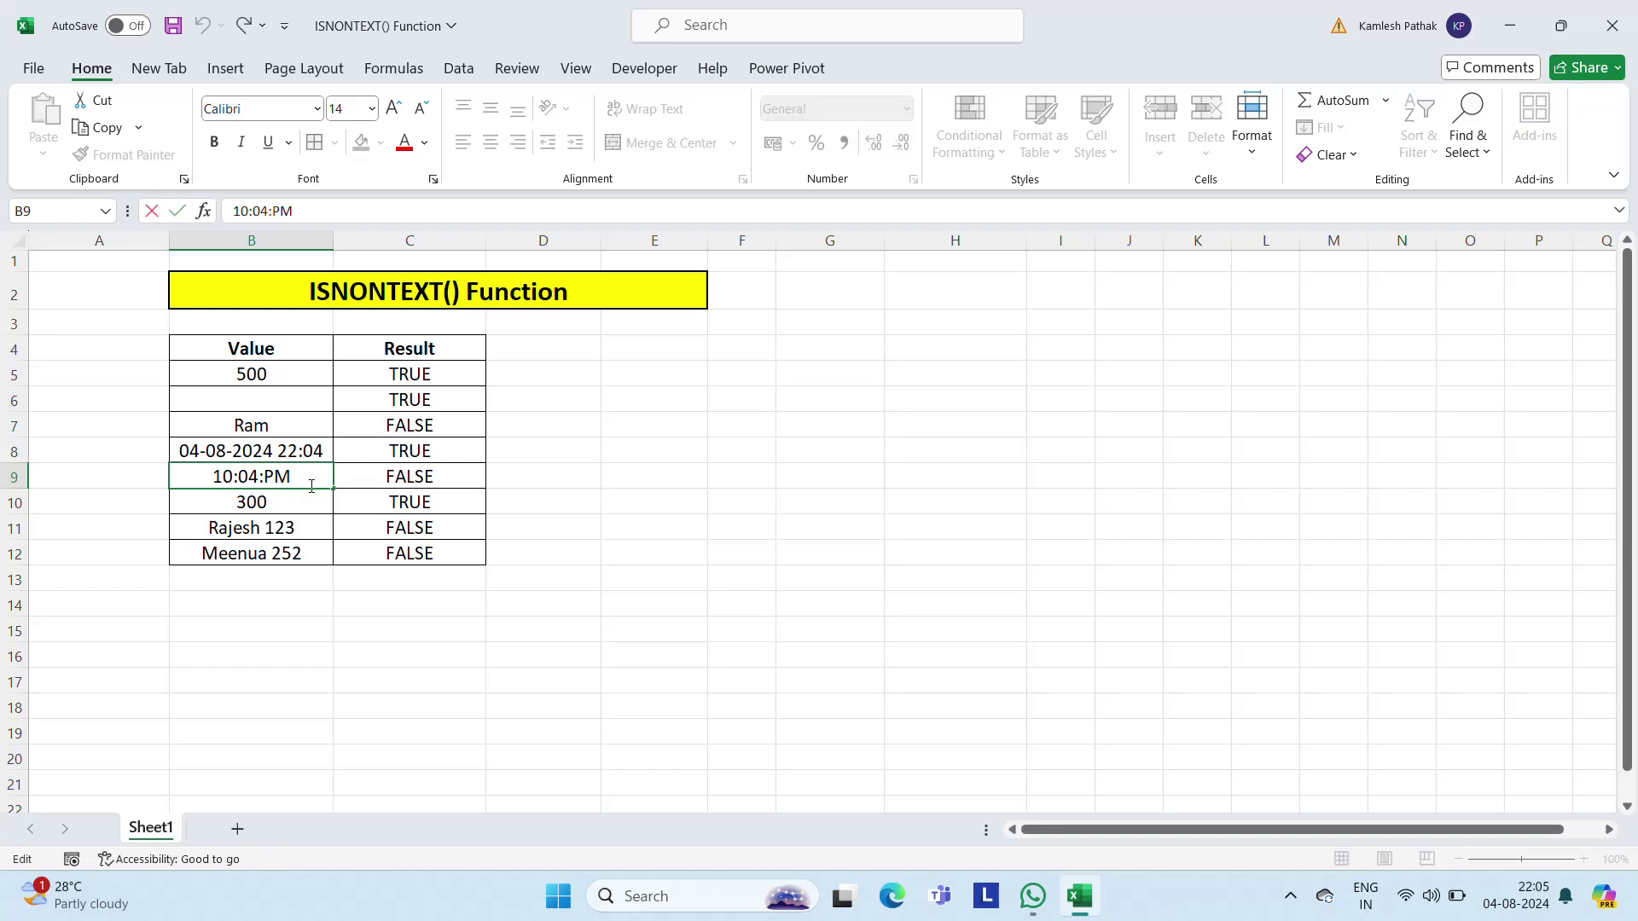
key("shift+Left")
key("shift+Left")
key("shift+Left")
key("shift+Left")
key("BackSpace")
key("ctrl+Return")
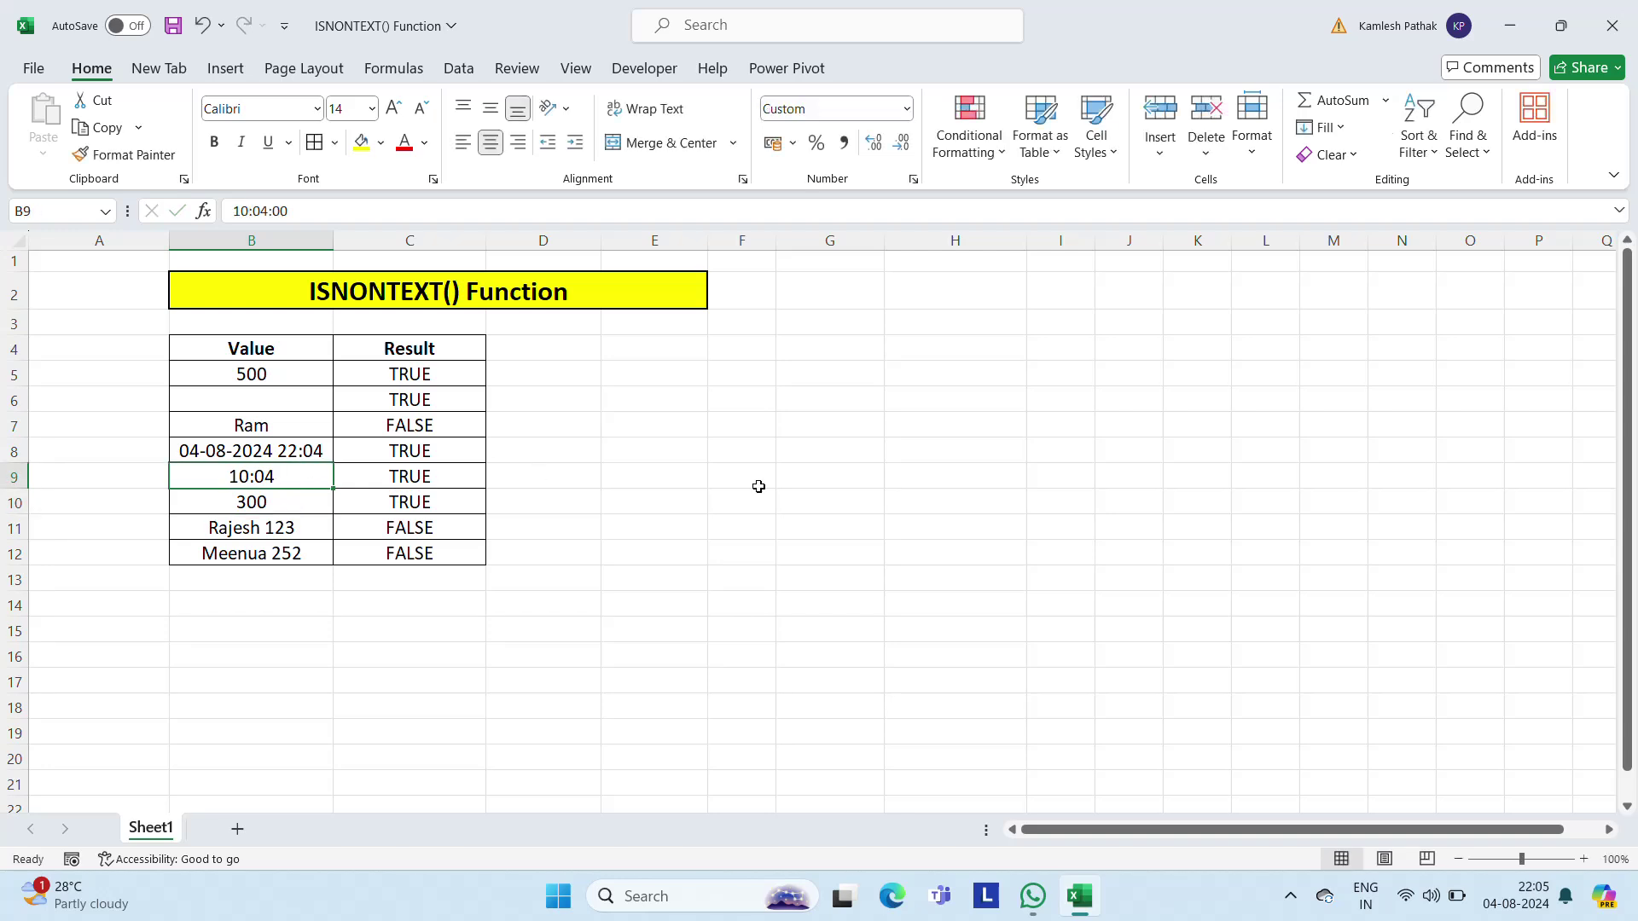
- Delete the name from the mixed entry in B12, leaving only 252
key("Right")
key("Down")
key("Down")
key("Left")
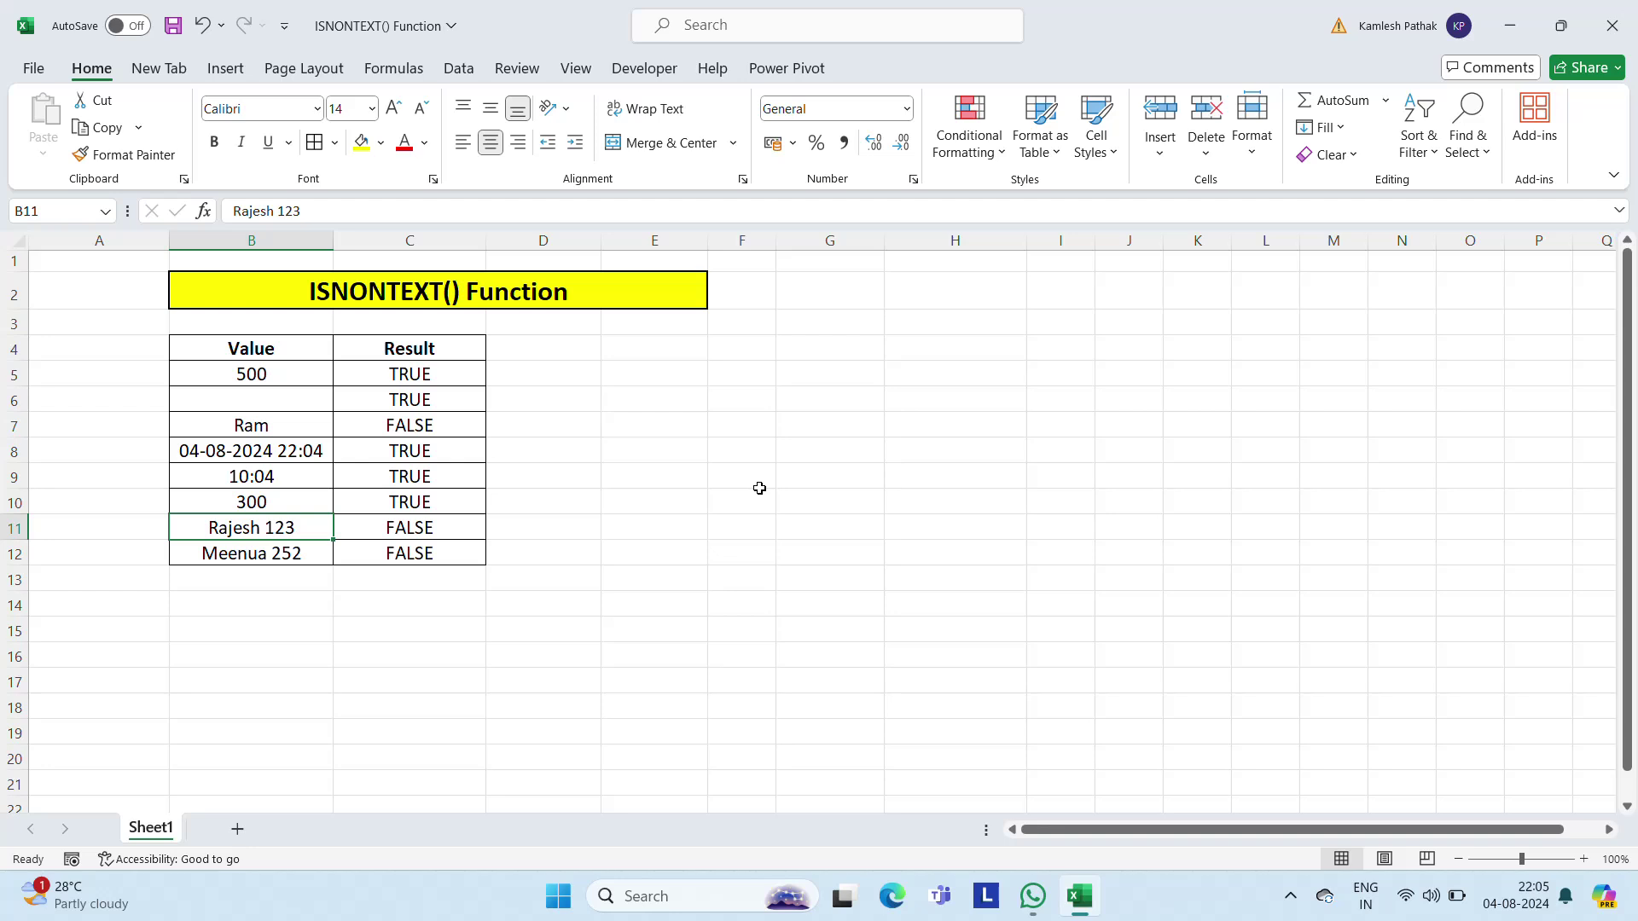
key("Right")
key("Left")
key("Down")
key("F2")
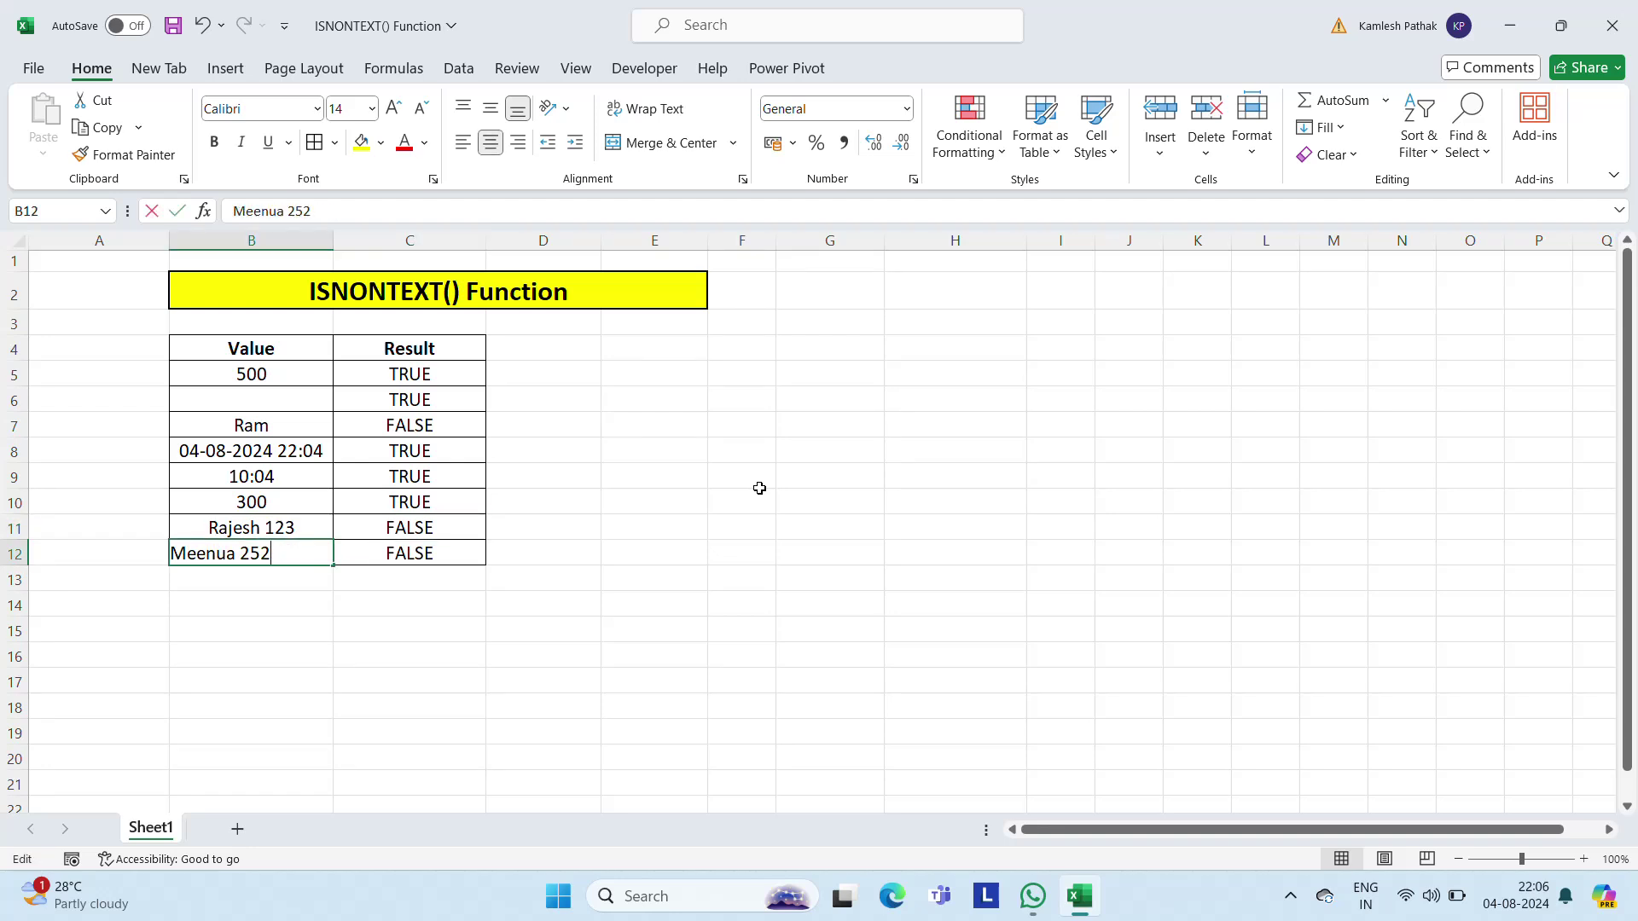
key("Left")
key("Left")
key("Left")
key("shift+Home")
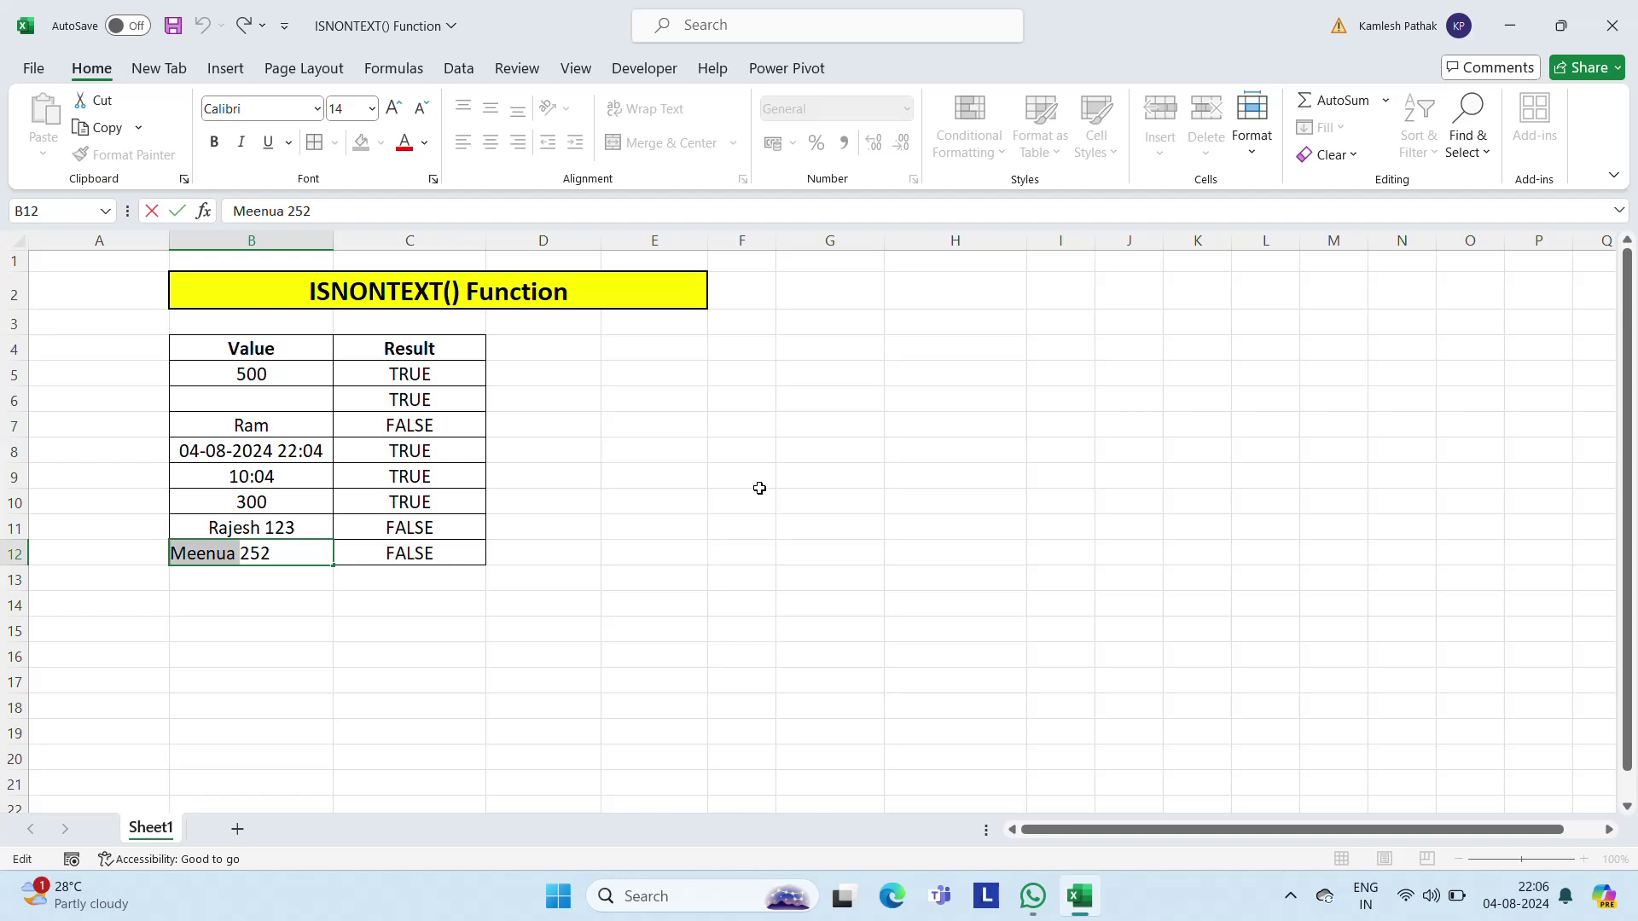
key("BackSpace")
key("Return")
- Delete the name from the mixed entry in B11, leaving only 123
key("Up")
key("Up")
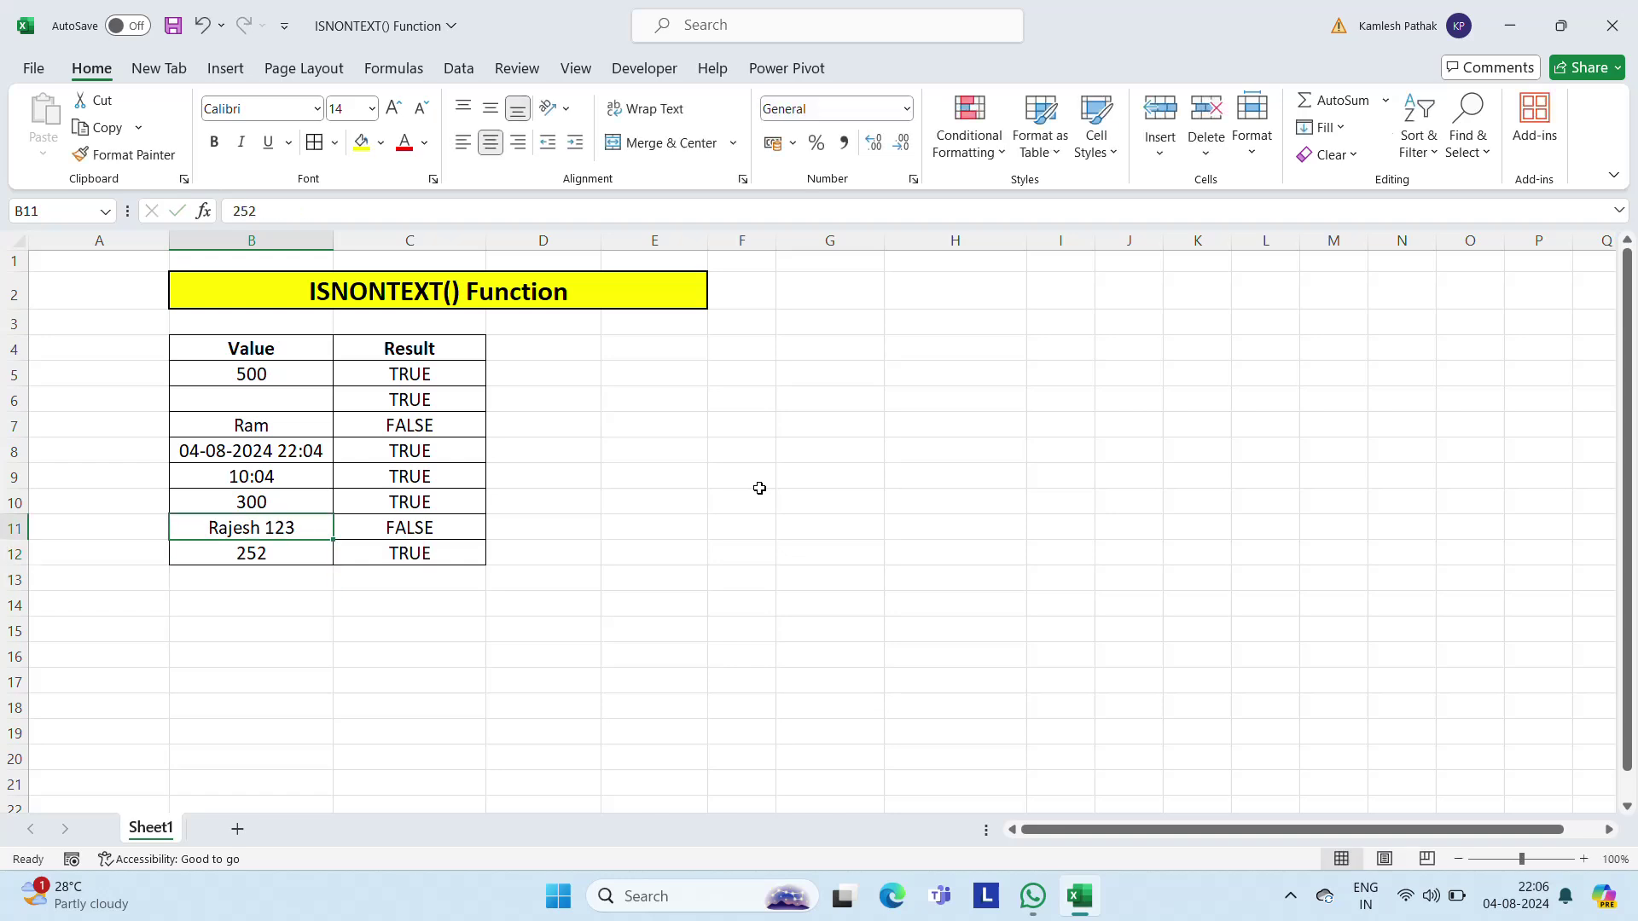
key("F2")
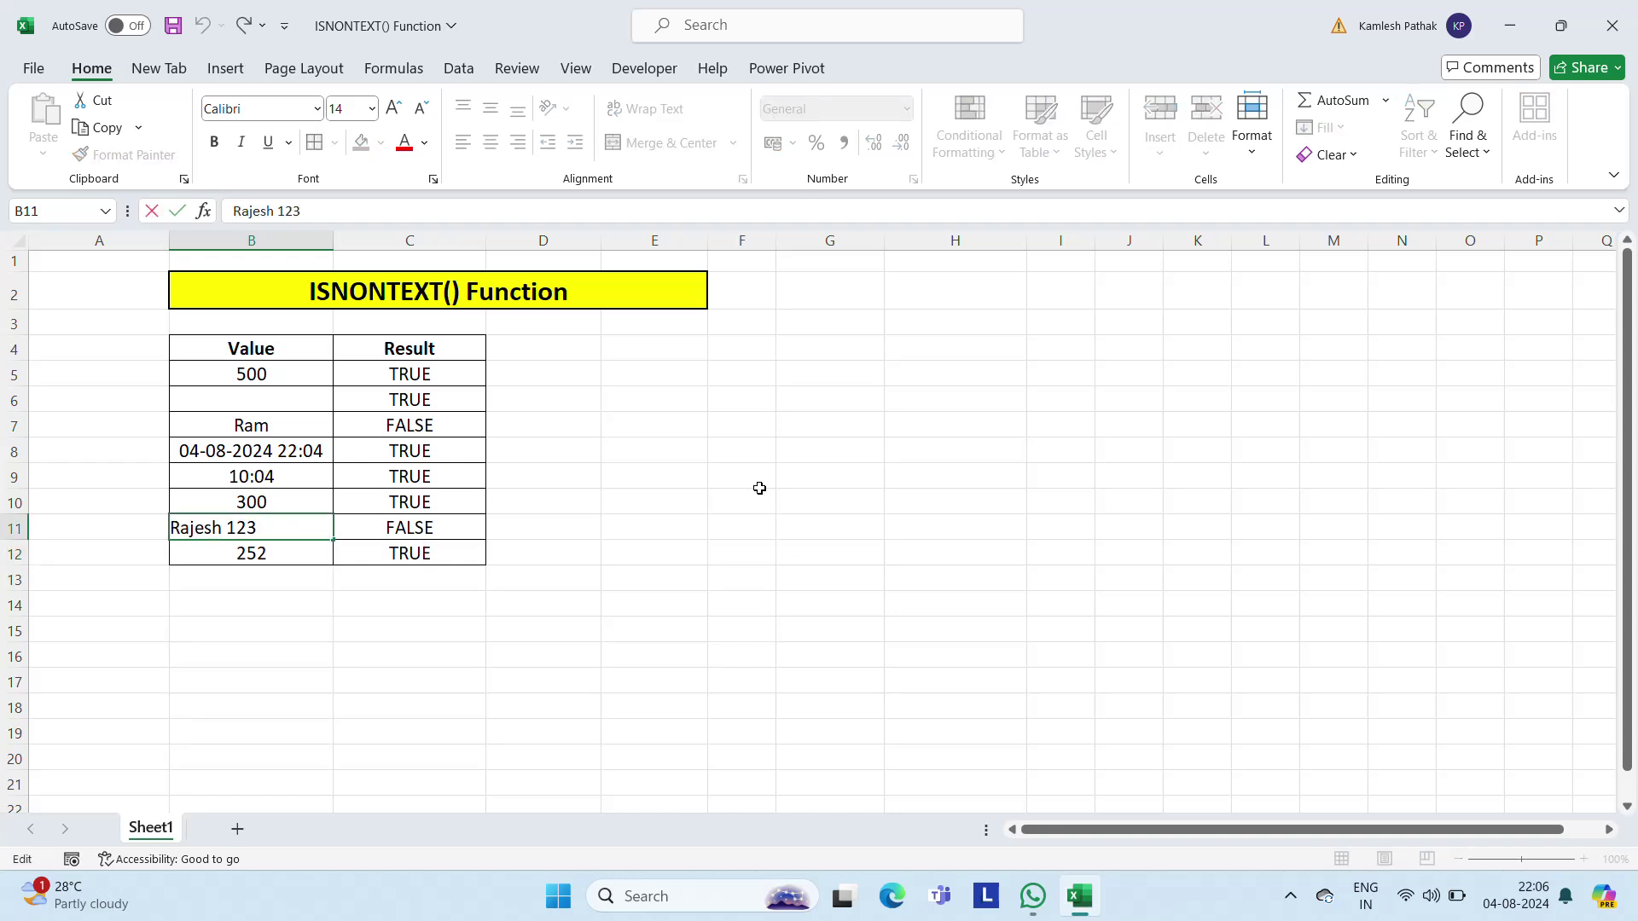
key("Left")
key("Left")
key("Left")
key("shift+Home")
key("BackSpace")
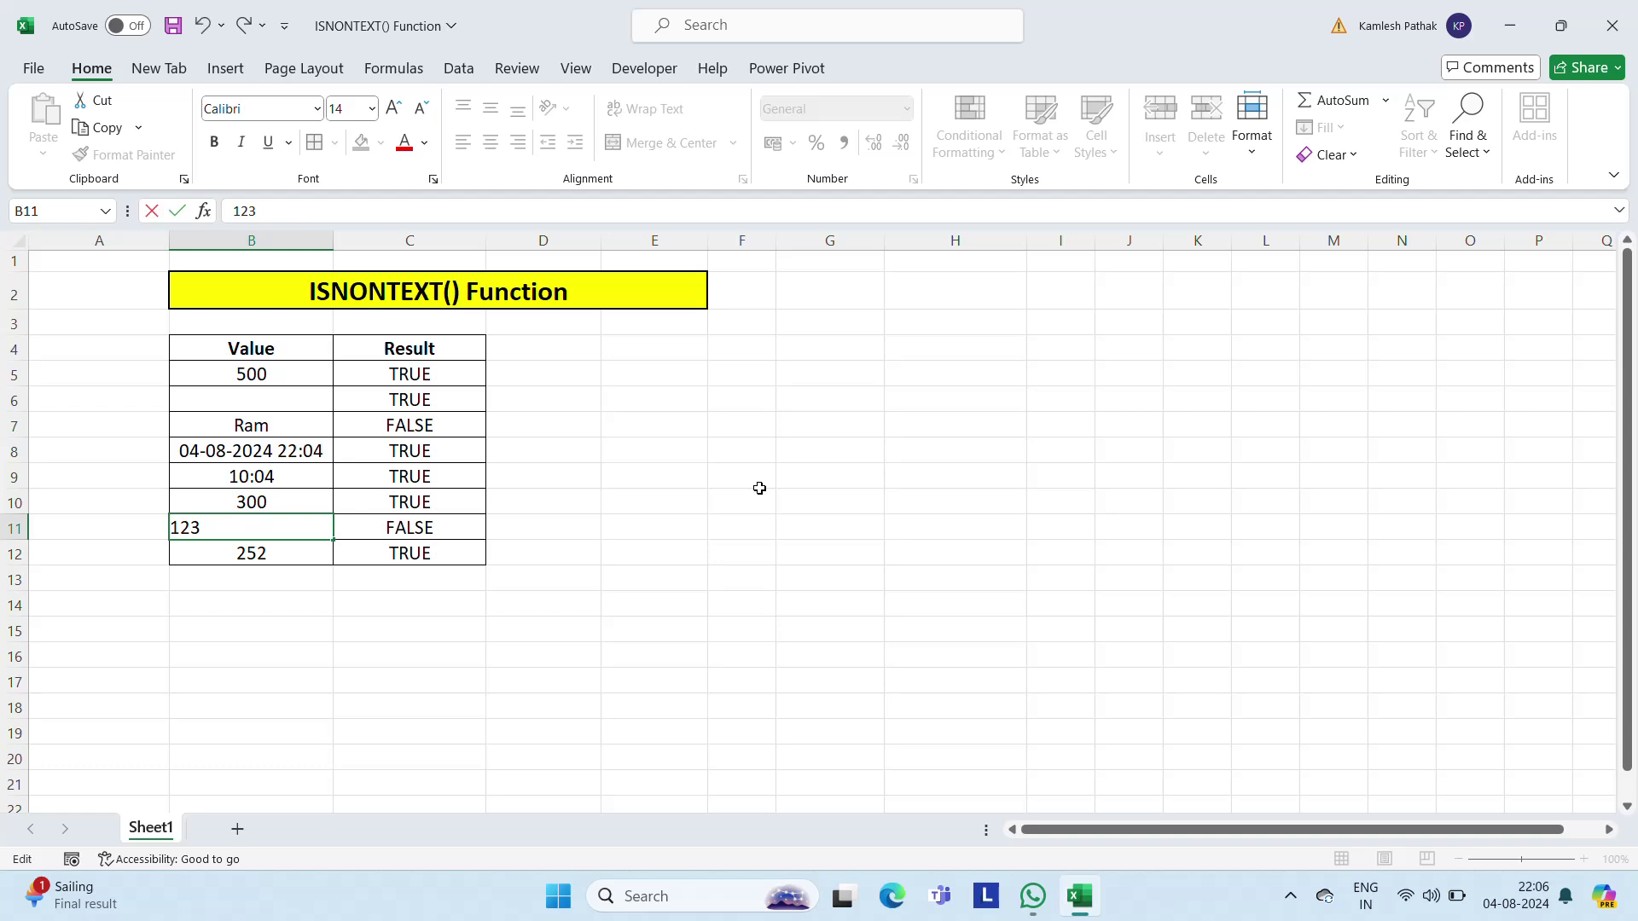
key("Return")
- Review the entries of the Value column up to B5, checking the date in B8 against its result
key("Up")
key("Up")
key("Up")
key("Up")
key("Up")
key("Up")
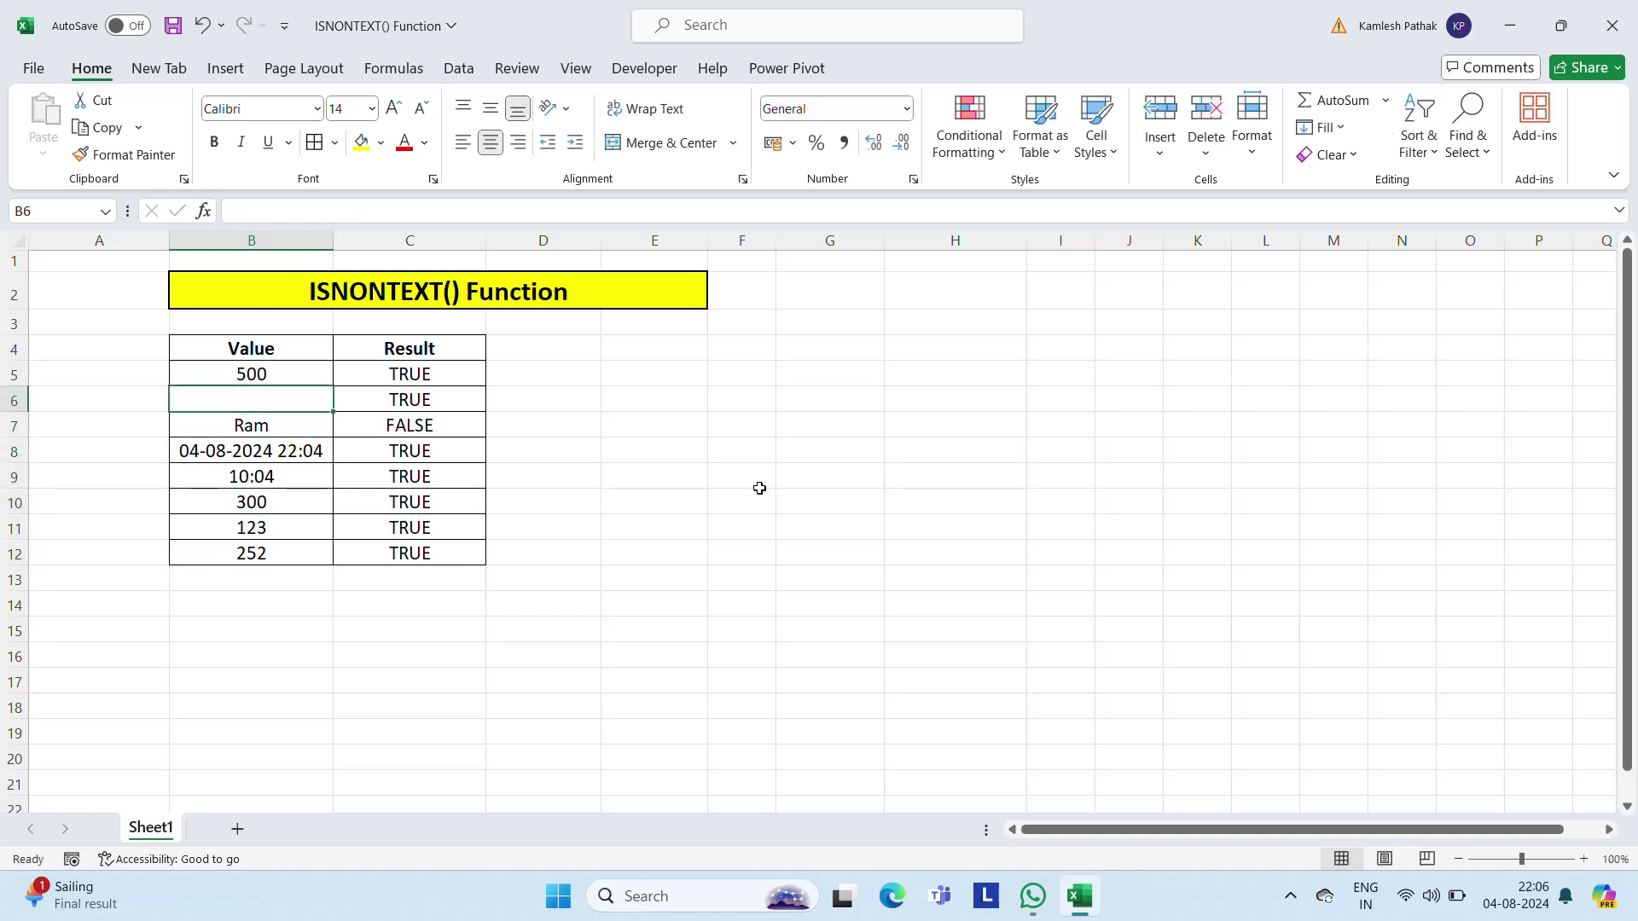
key("Down")
key("Down")
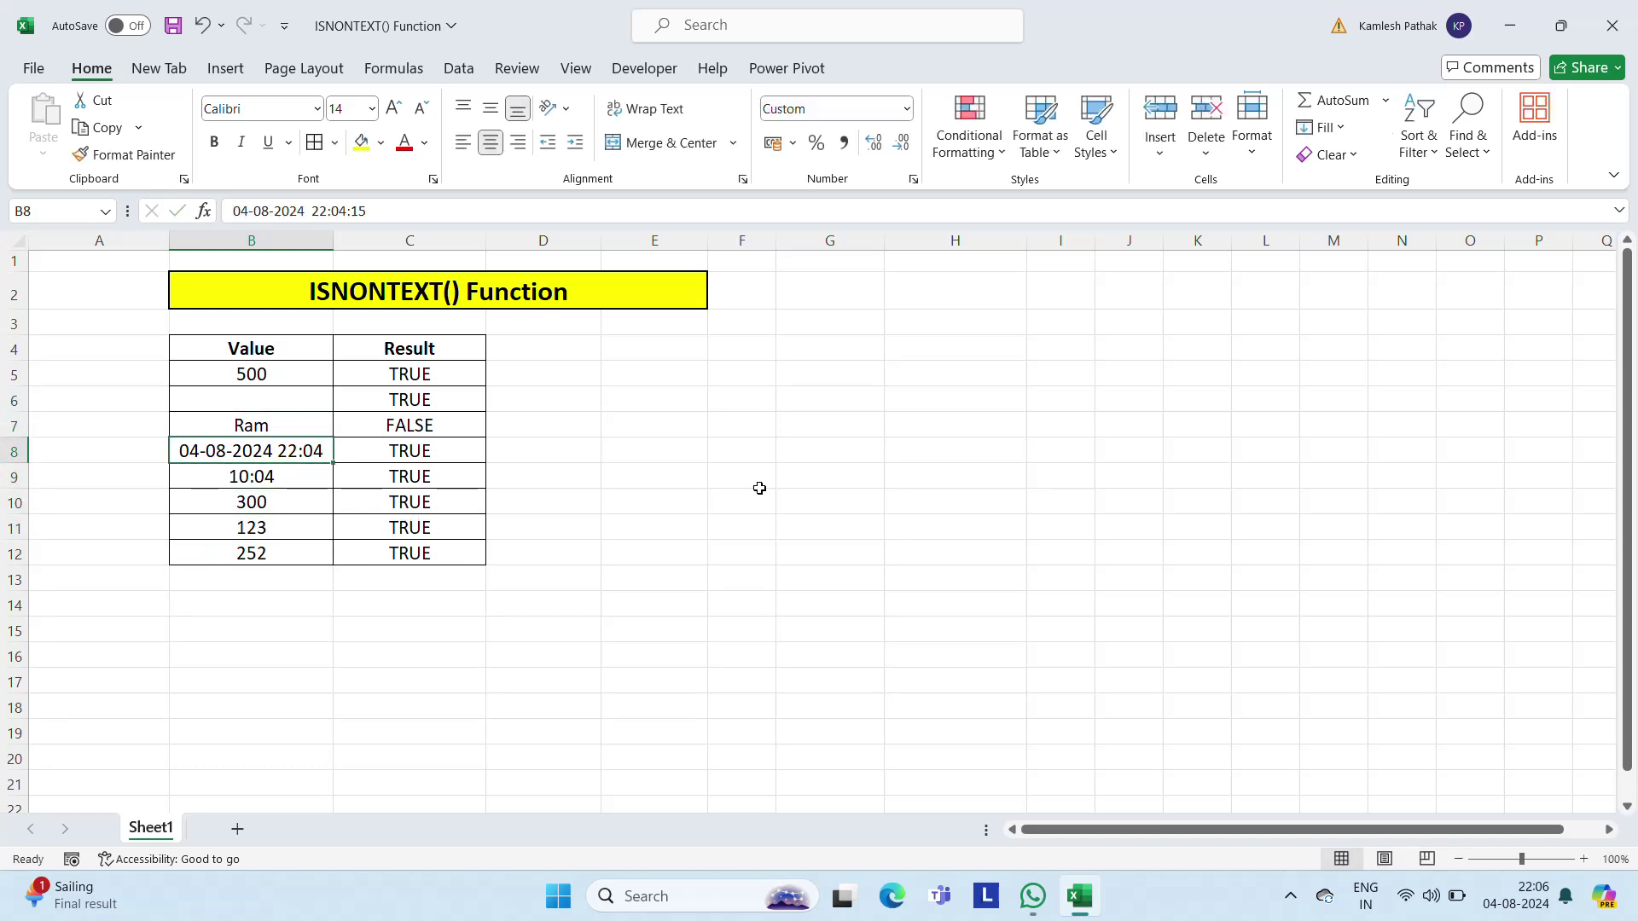
key("Right")
key("Left")
key("Up")
key("Up")
key("Up")
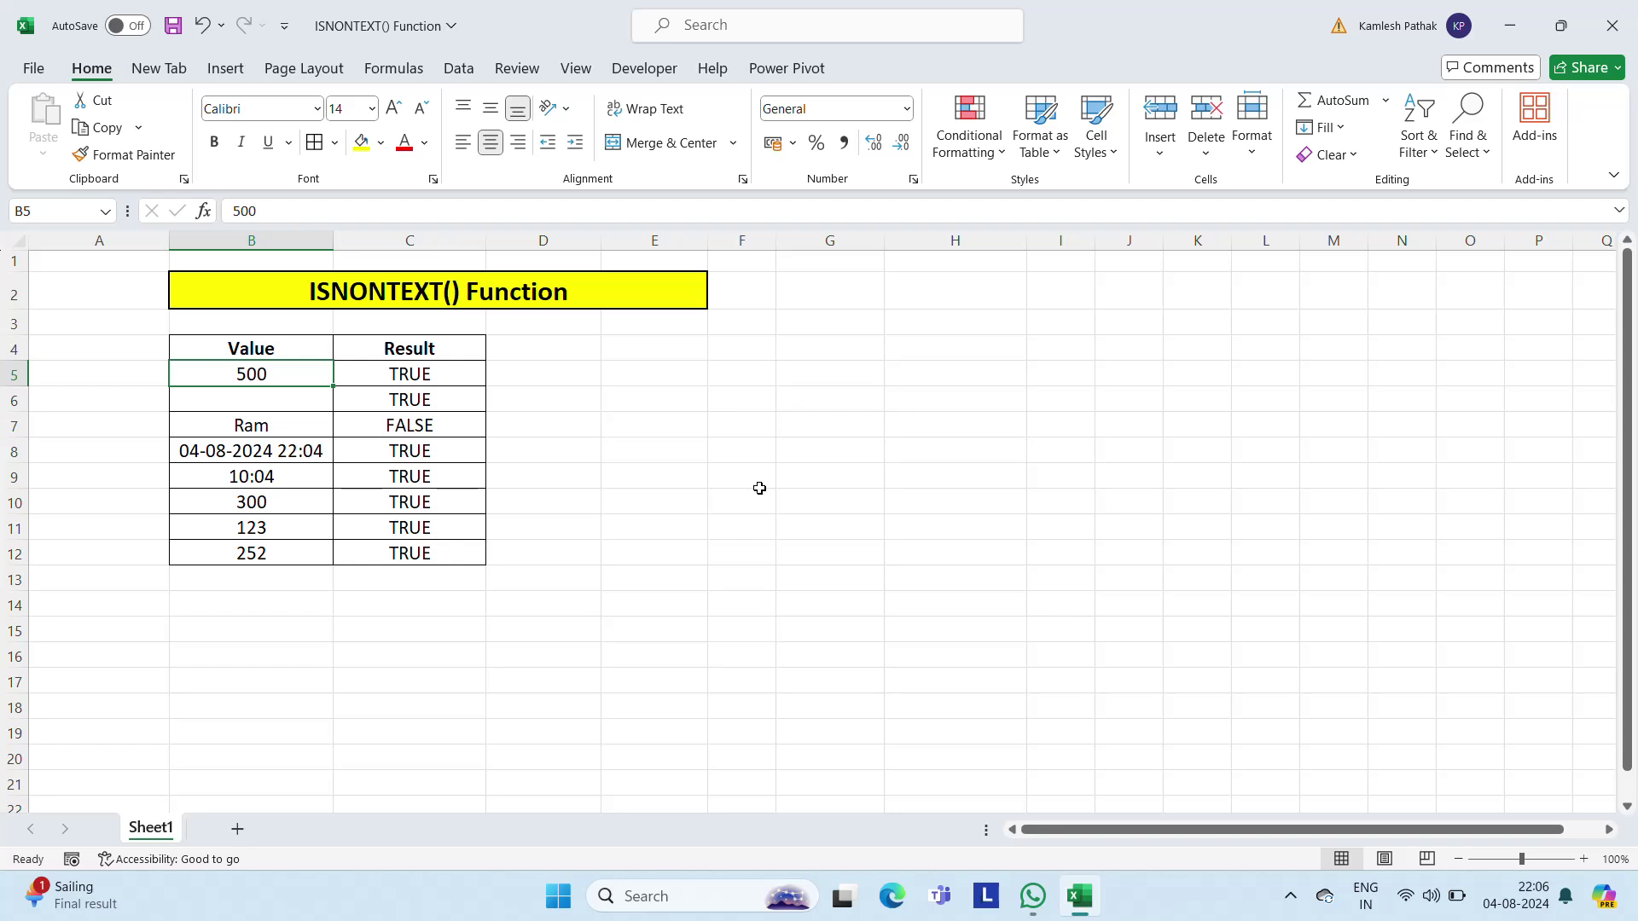
- Compare the blank cell B6 with its result and check the other ISNONTEXT results down to C11
key("Down")
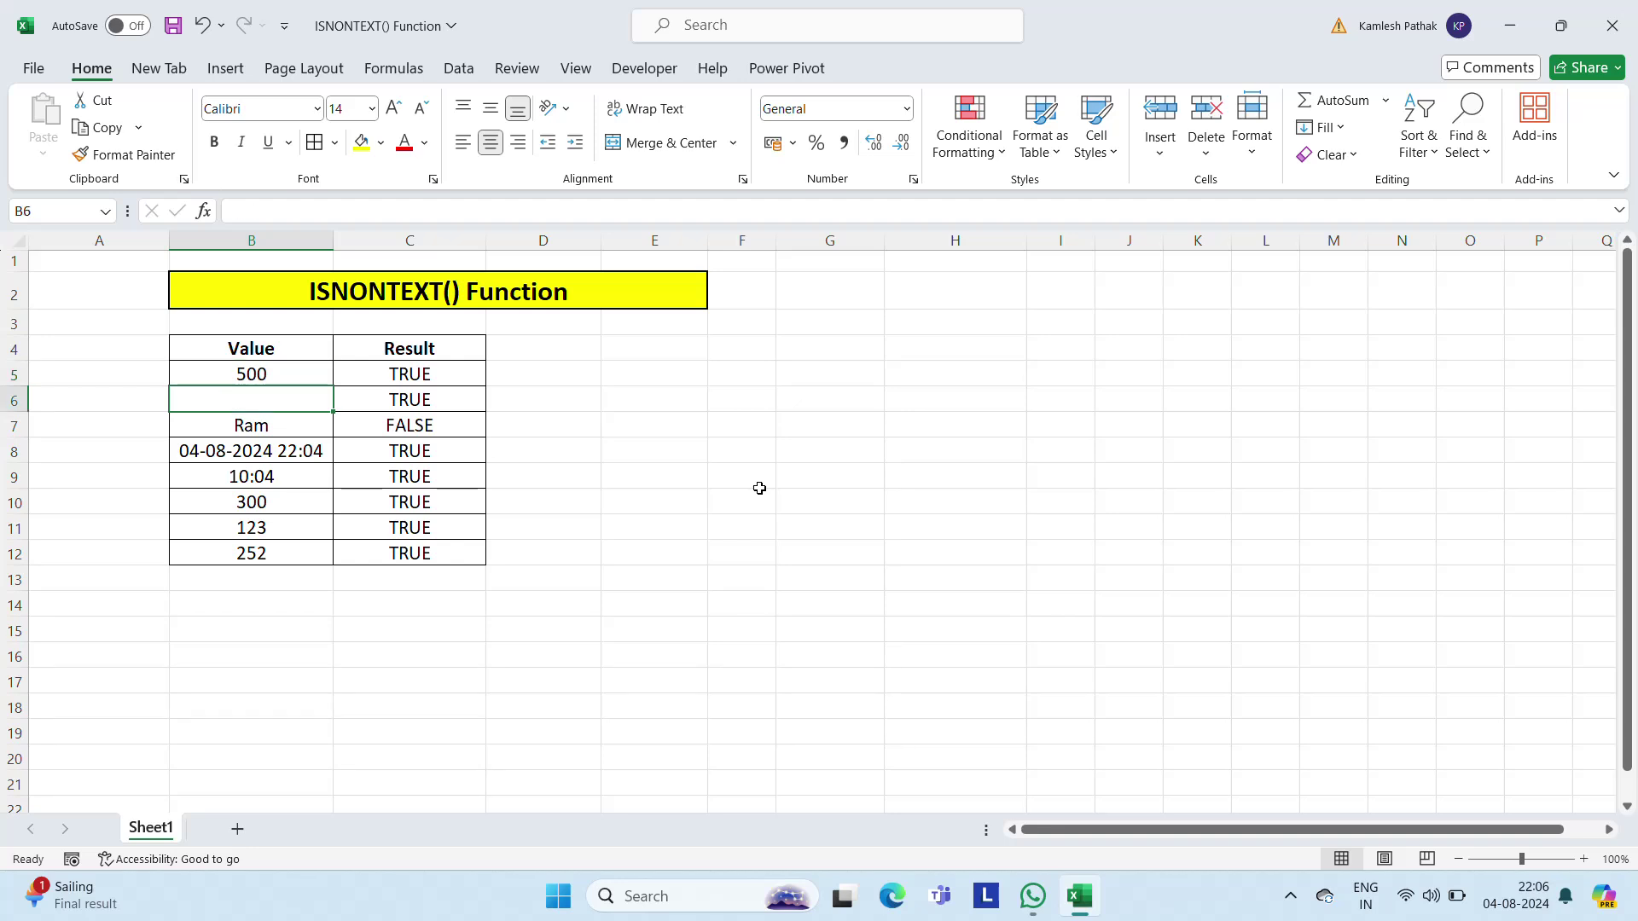
key("Right")
key("Left")
key("Right")
key("Left")
key("Right")
key("Left")
key("Right")
key("Down")
key("Down")
key("Down")
key("Down")
key("Down")
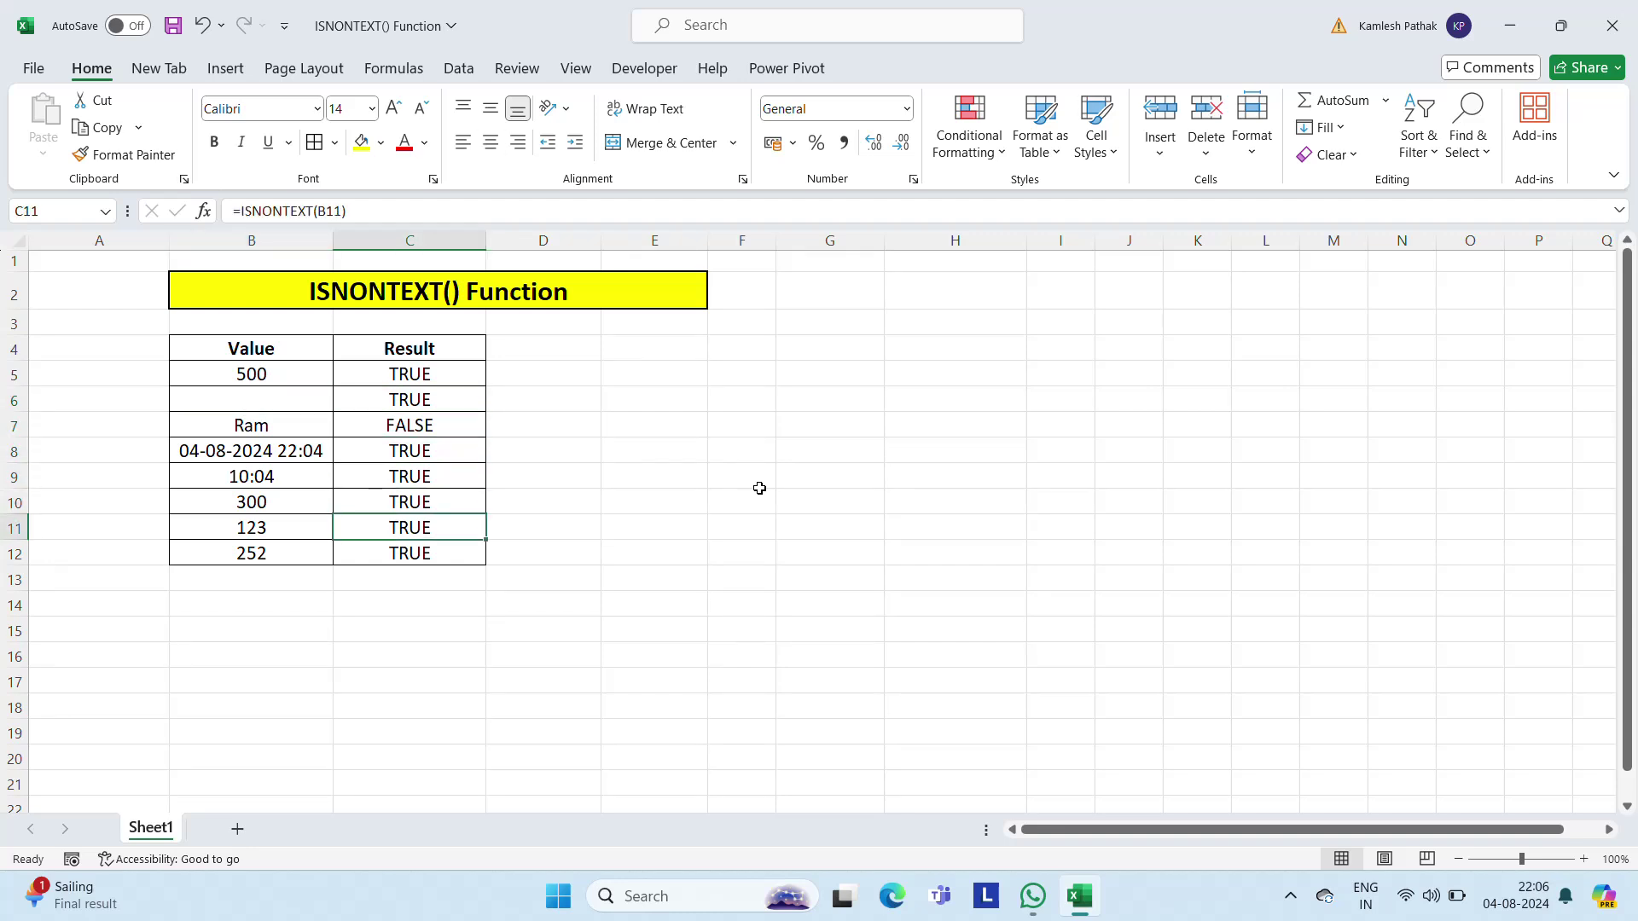
key("Left")
key("Left")
key("Up")
key("Up")
key("Up")
key("Up")
key("Up")
key("Up")
key("Up")
key("Right")
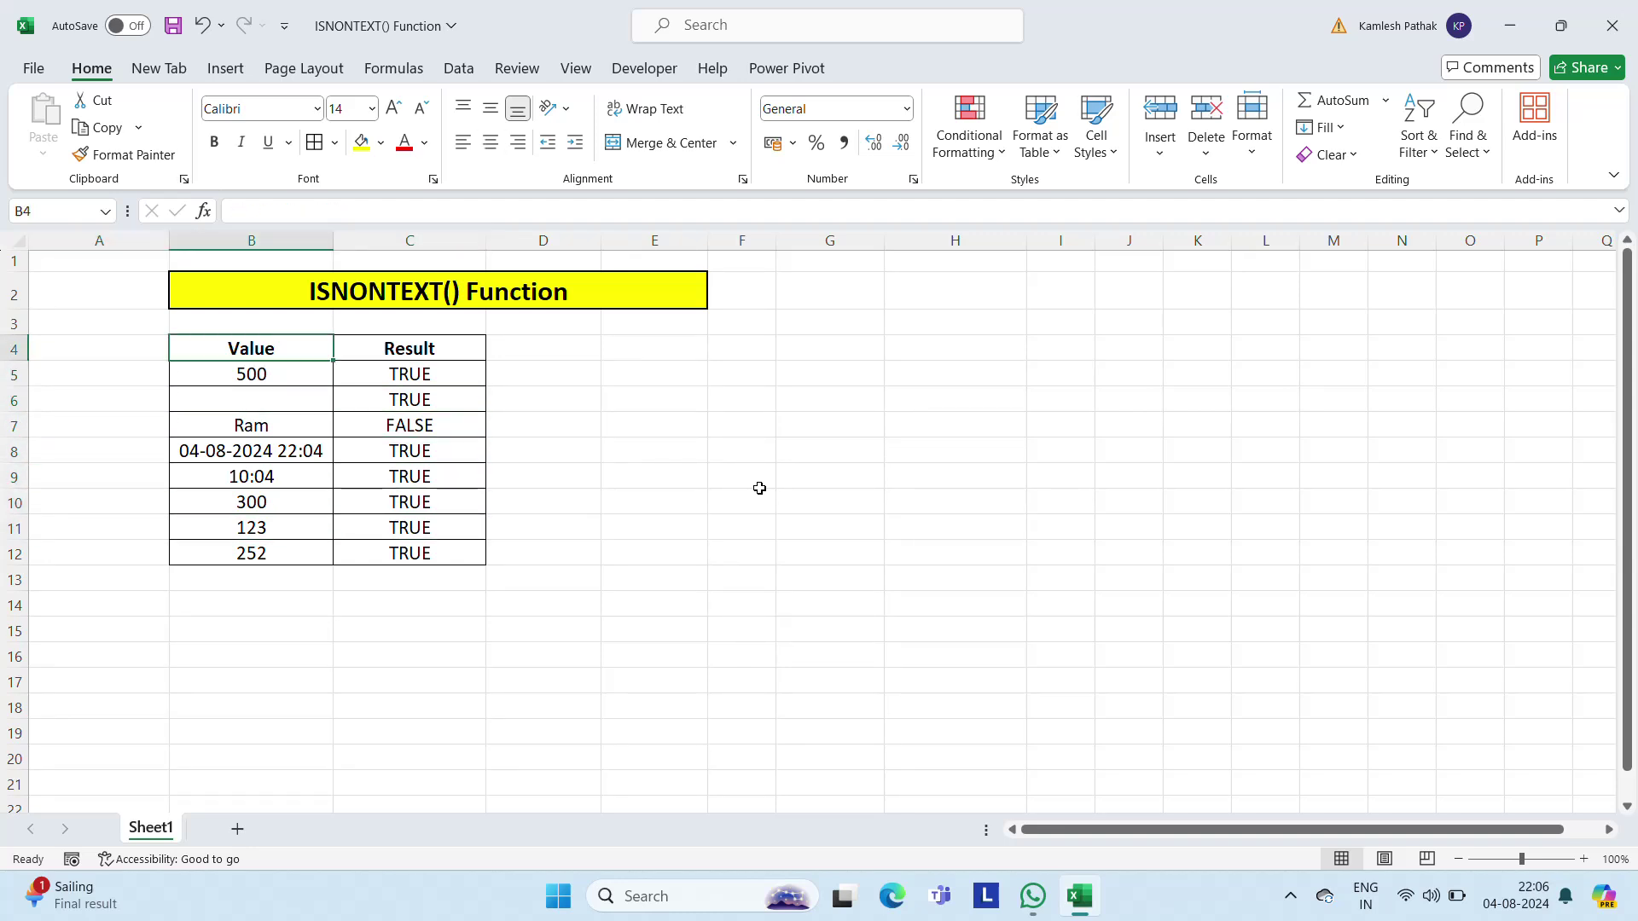
key("Right")
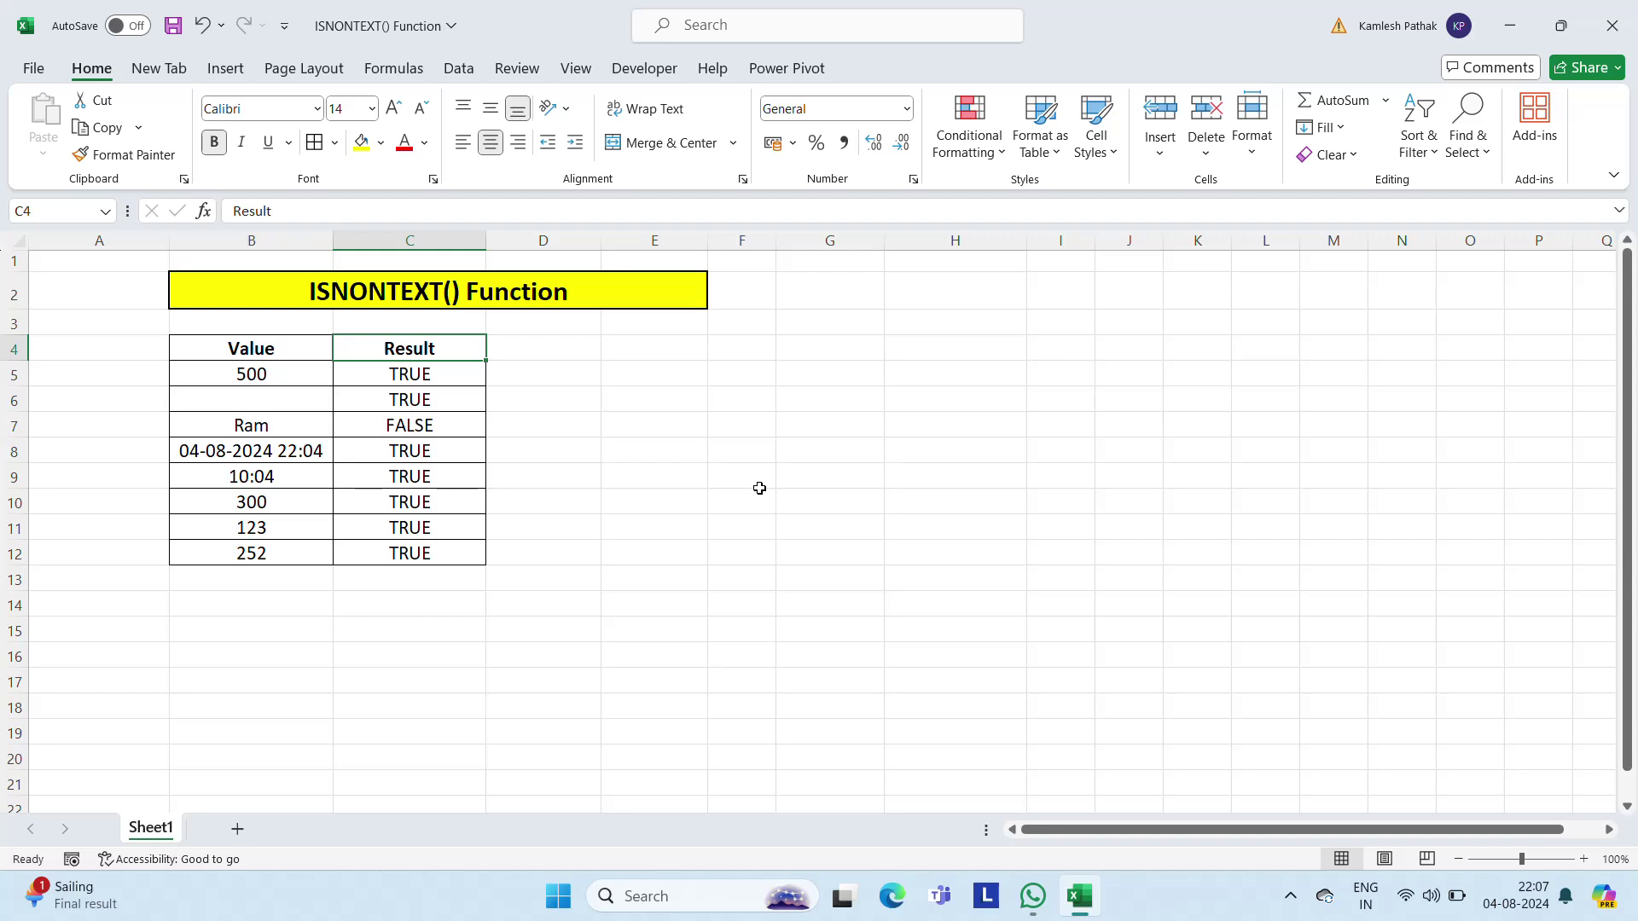
left_click(1291, 896)
left_click(1208, 832)
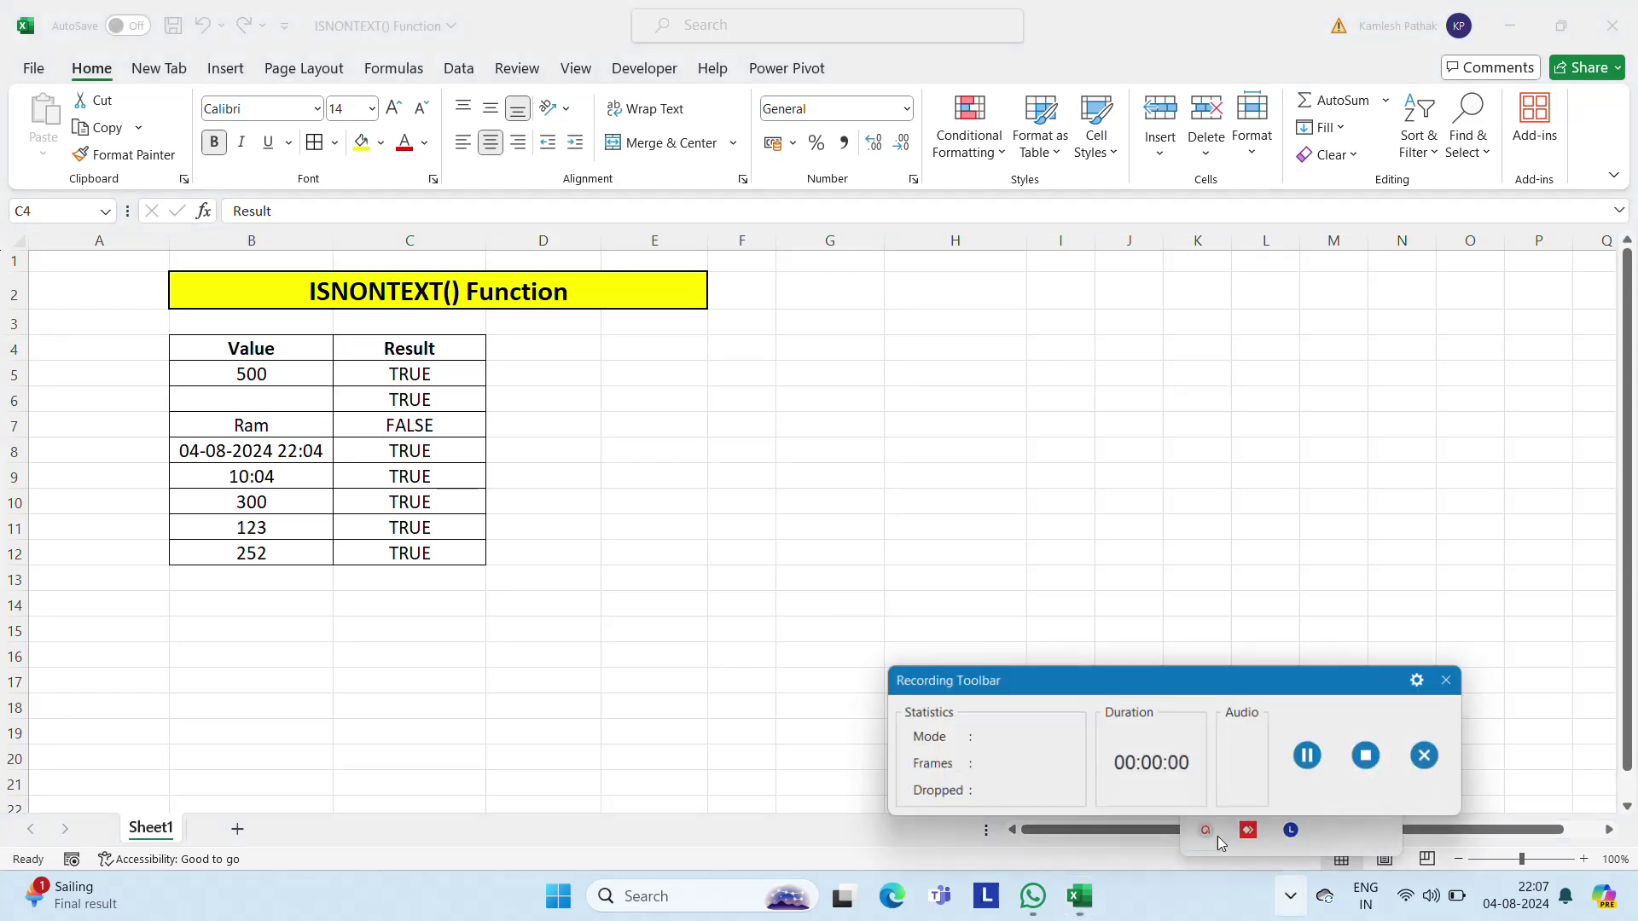